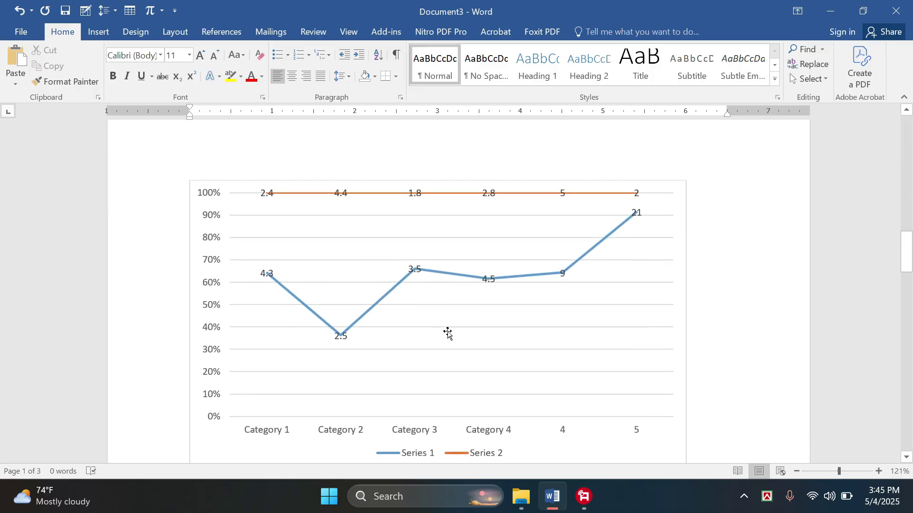
- Look through the existing column, line and pie charts across the three-page sample document
scroll(453, 340, up, 4)
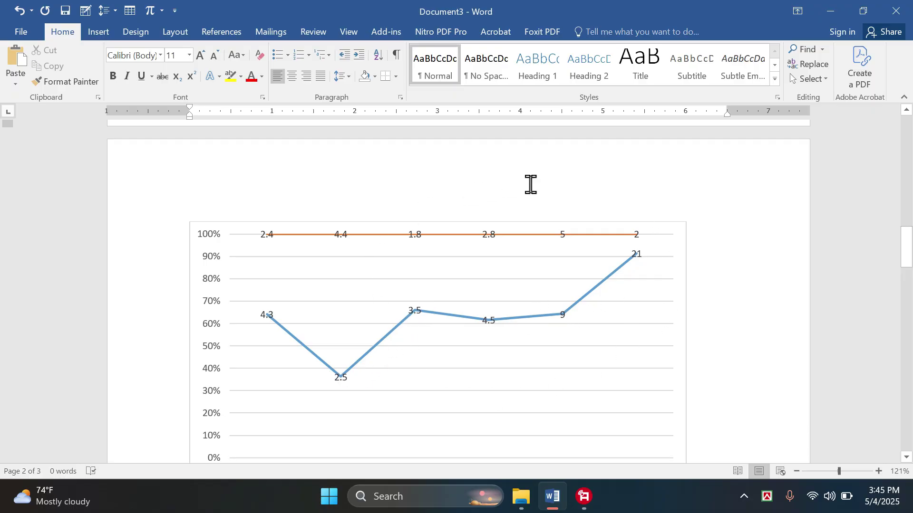
scroll(397, 252, down, 15)
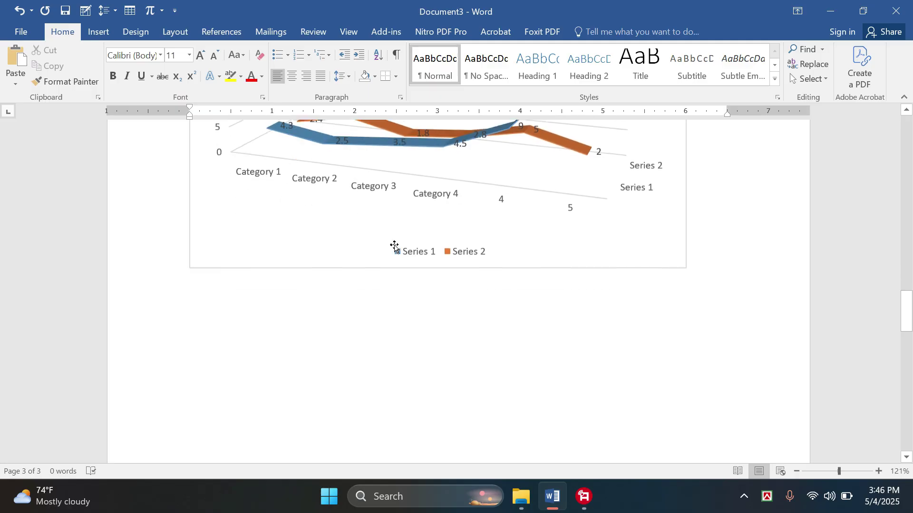
scroll(398, 254, down, 6)
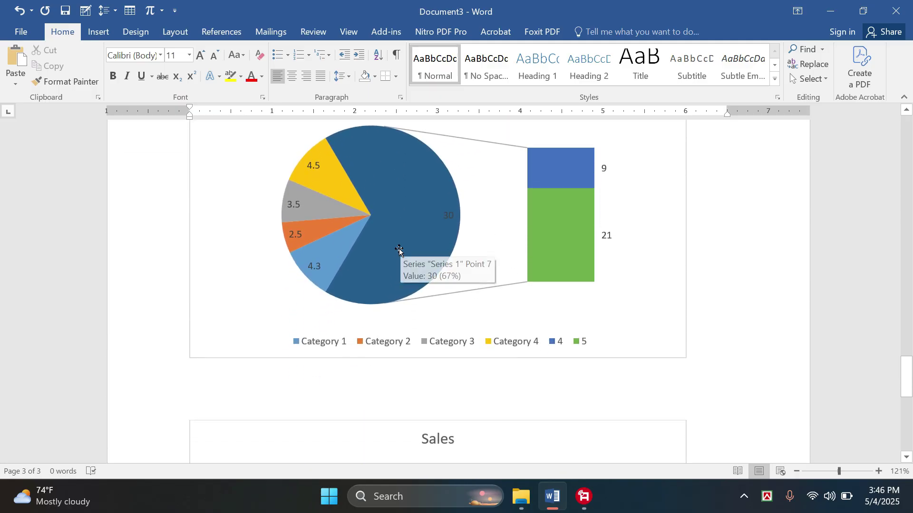
scroll(409, 271, up, 3)
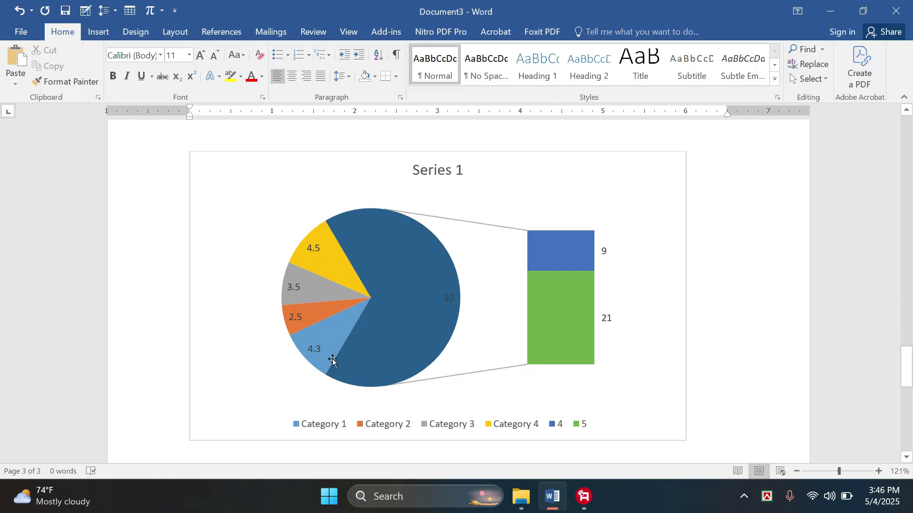
scroll(392, 240, down, 8)
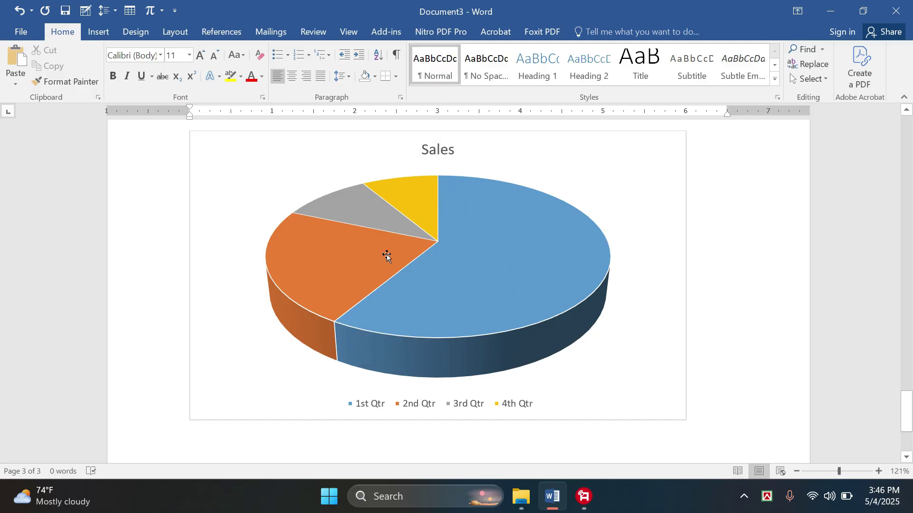
scroll(408, 259, up, 8)
scroll(423, 311, up, 20)
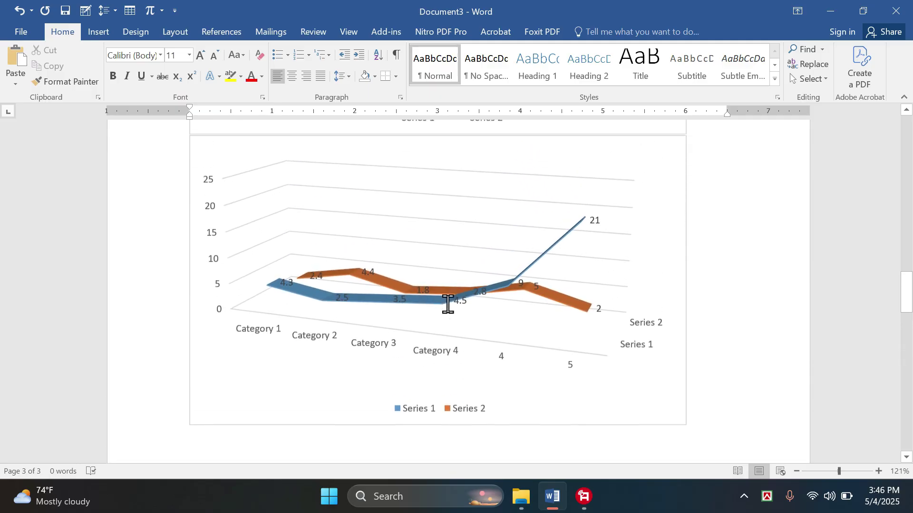
scroll(454, 294, down, 15)
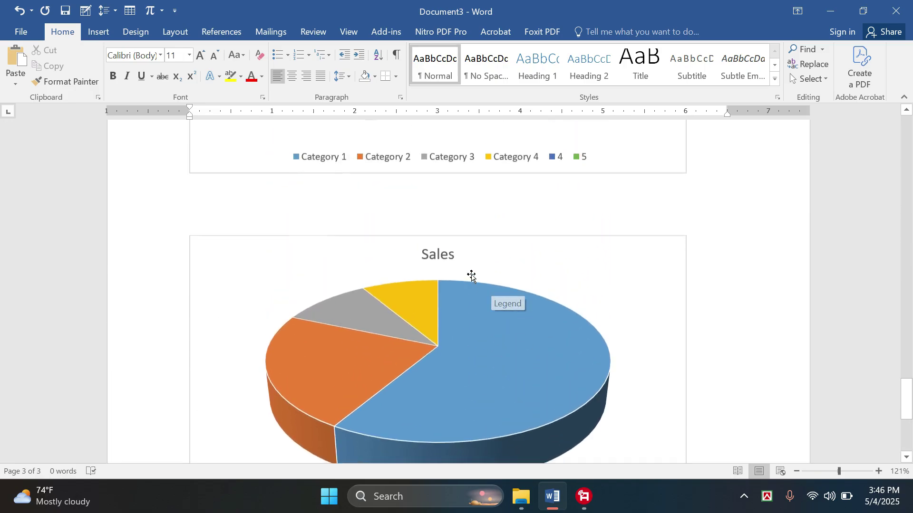
scroll(469, 274, up, 15)
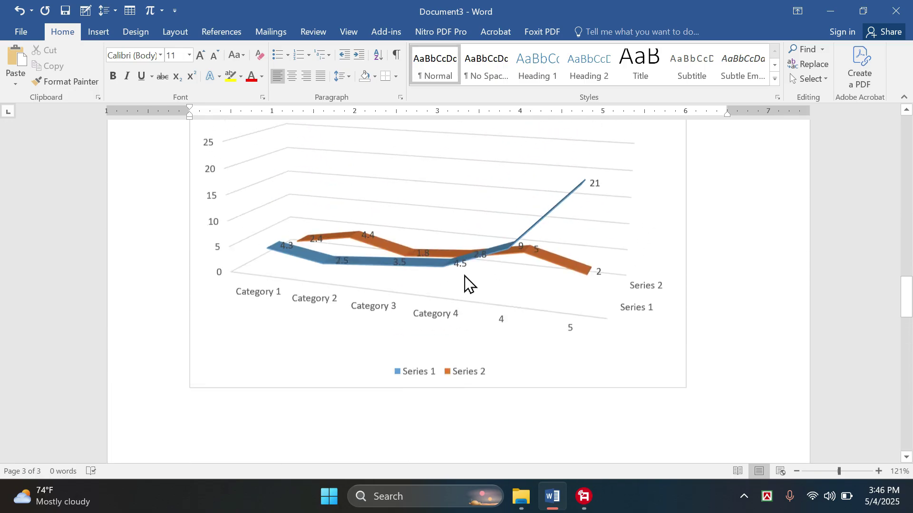
scroll(443, 256, up, 15)
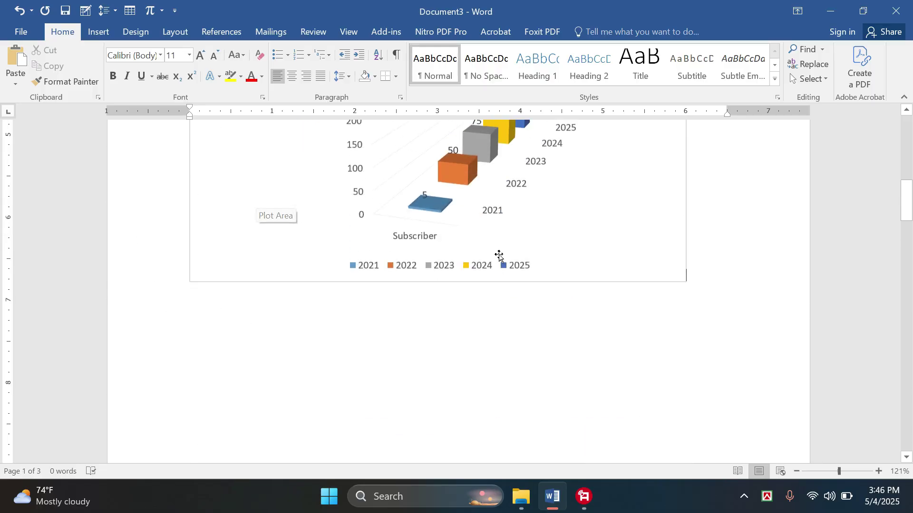
scroll(452, 275, down, 1)
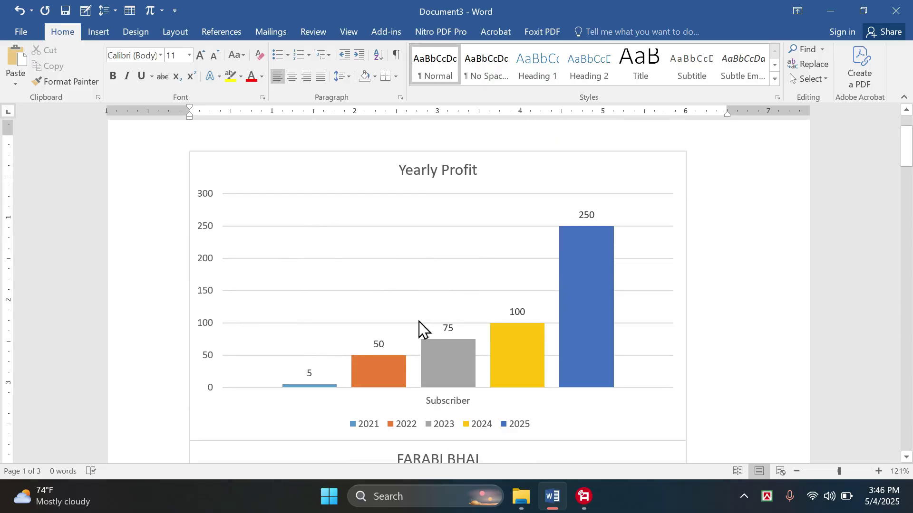
- Create a new blank document and start inserting a chart, previewing the Line, Pie and Bar types
key(ctrl+n)
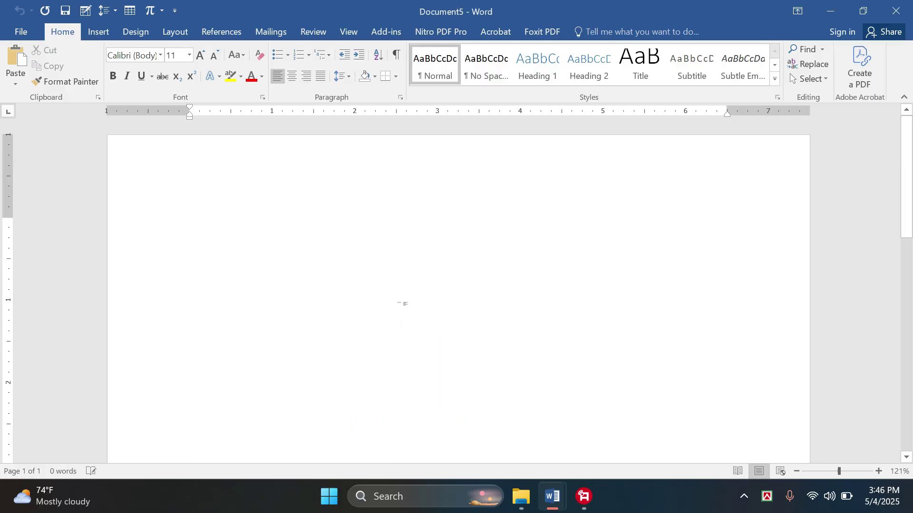
scroll(401, 294, up, 2)
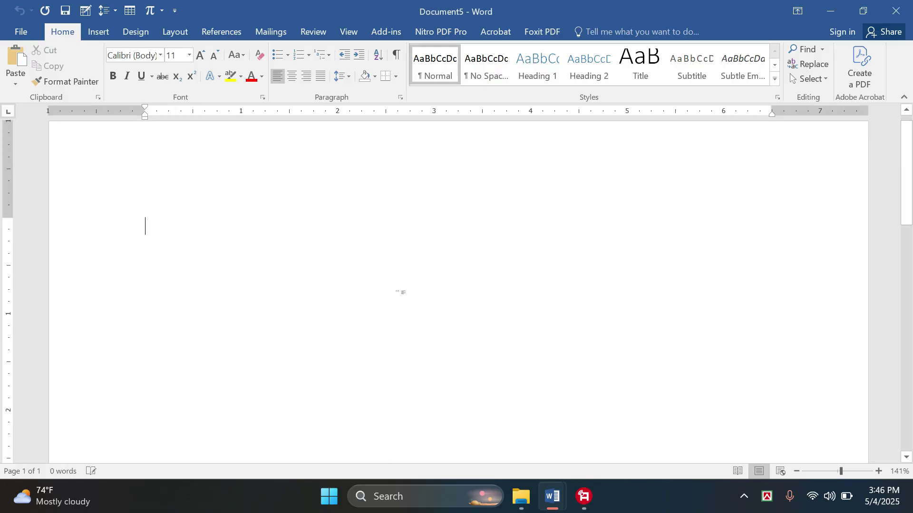
click(110, 31)
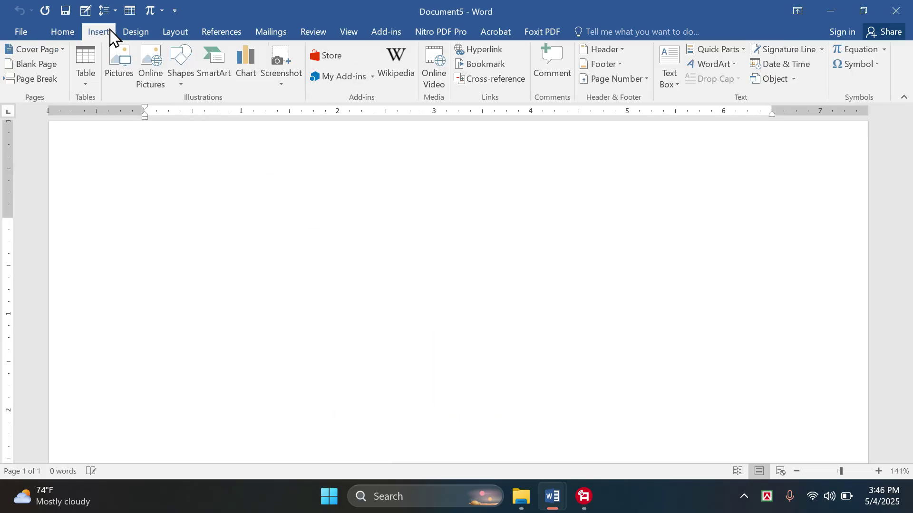
click(253, 81)
click(350, 120)
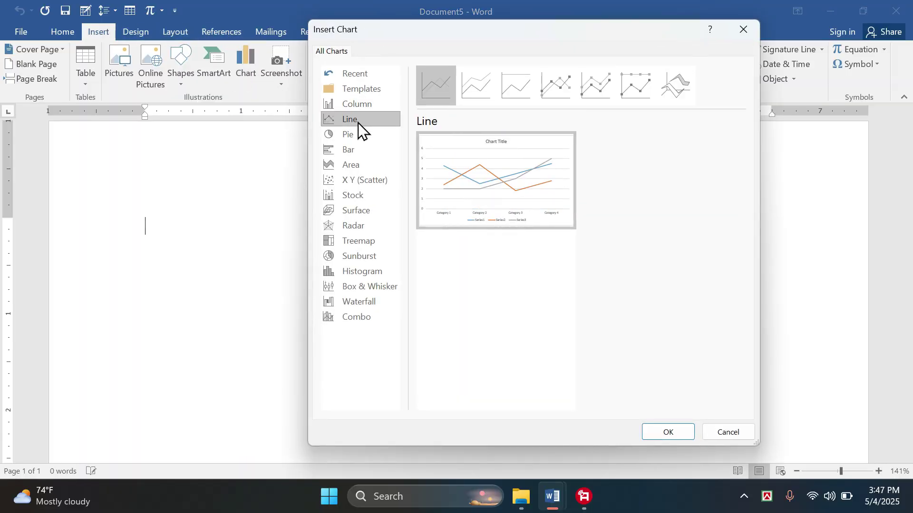
click(358, 135)
click(352, 152)
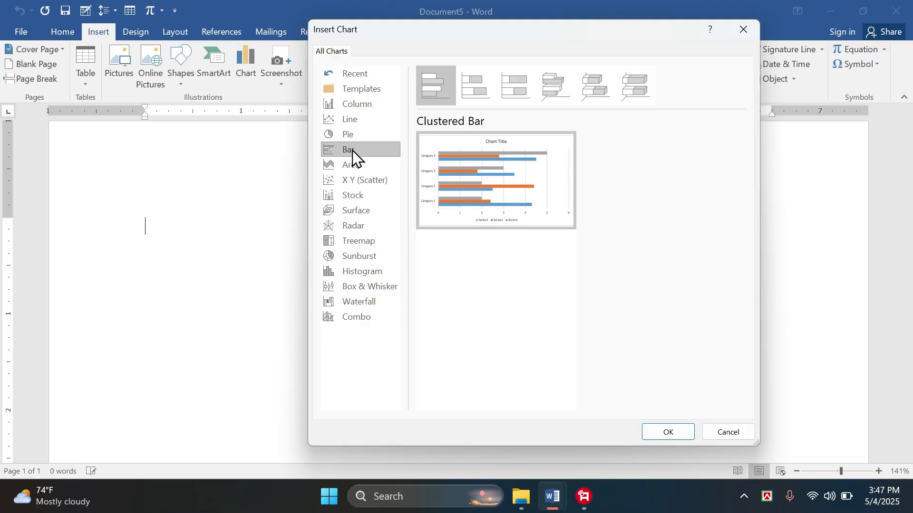
- Preview the column chart subtypes and insert a Clustered Column chart
click(356, 106)
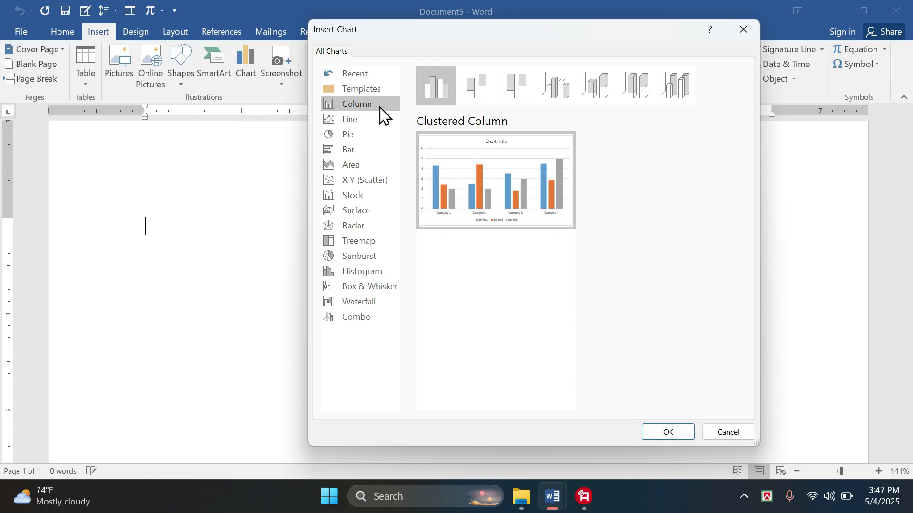
click(478, 91)
click(513, 100)
click(556, 102)
click(599, 97)
click(361, 110)
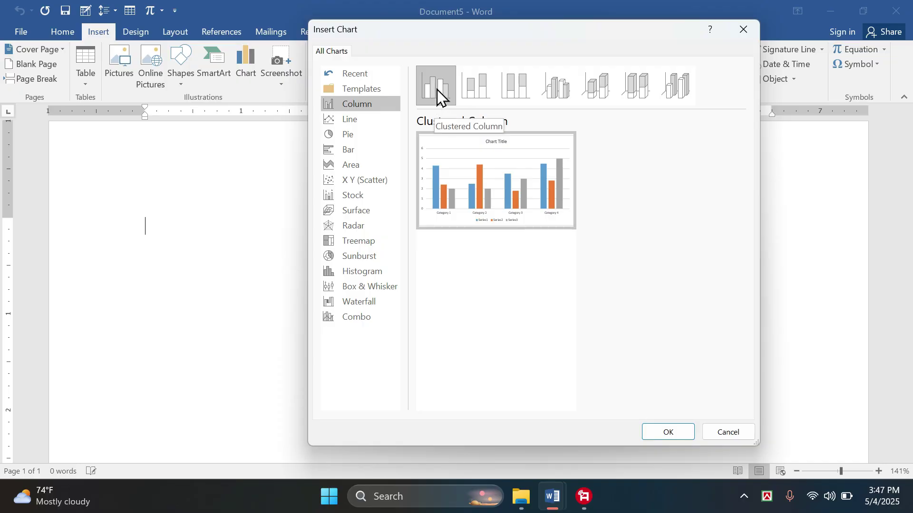
click(660, 433)
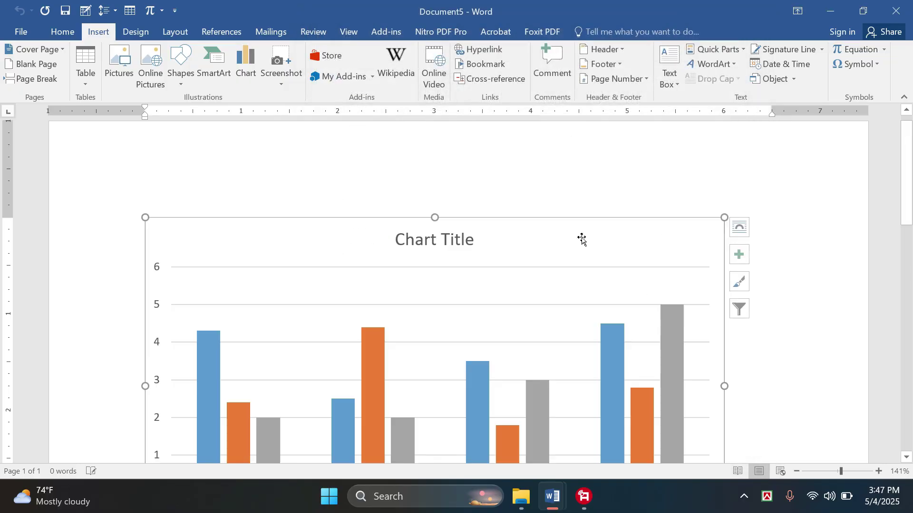
- Move the new chart's data sheet window slightly lower and close it
scroll(464, 220, down, 4)
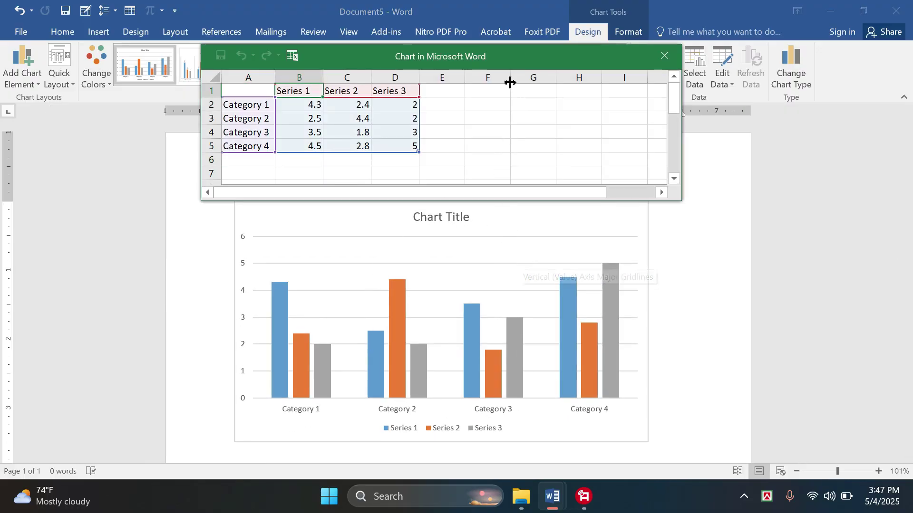
drag(465, 59, 475, 97)
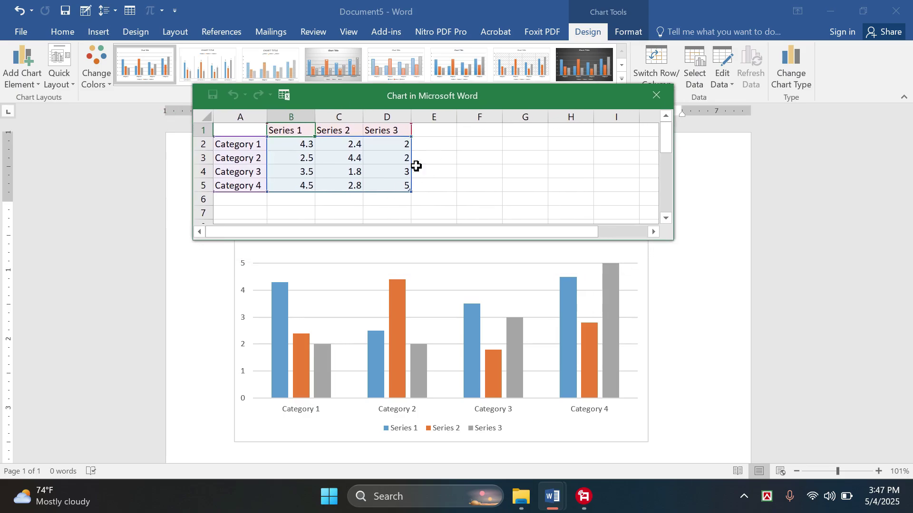
click(656, 97)
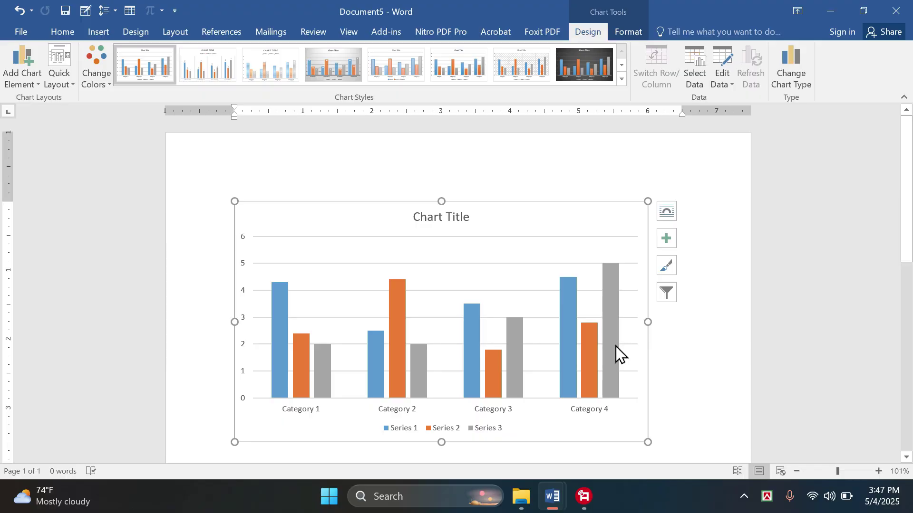
- Reopen the chart's data sheet to view its values and close it again
right_click(581, 211)
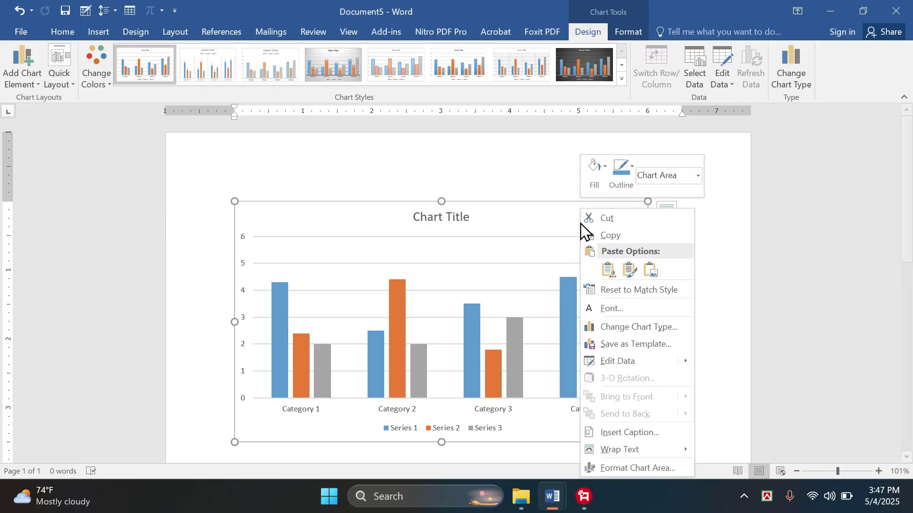
click(615, 363)
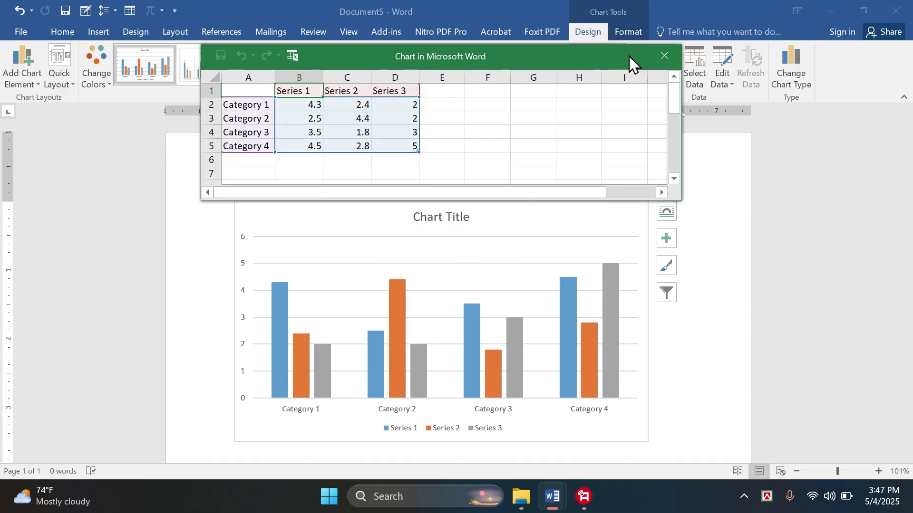
click(664, 56)
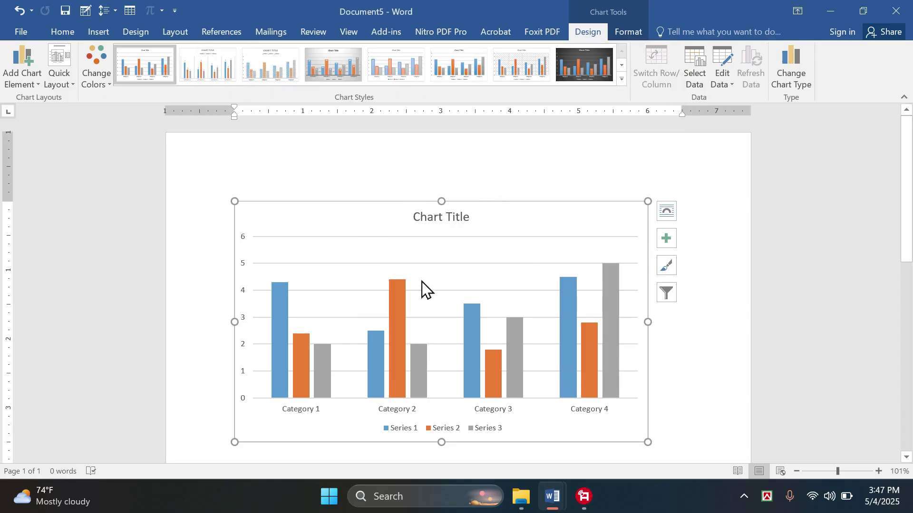
- Replace the chart title with "Yearly Income" and close the formatting pane
double_click(438, 217)
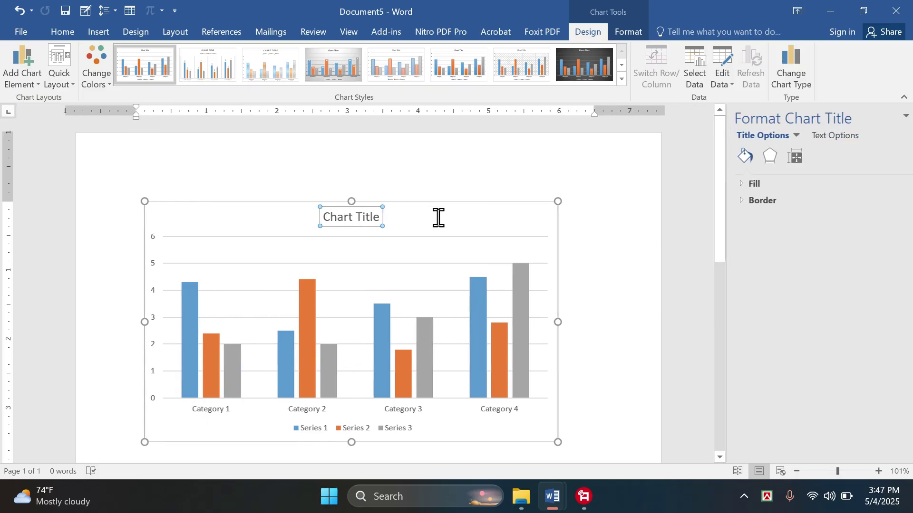
triple_click(341, 216)
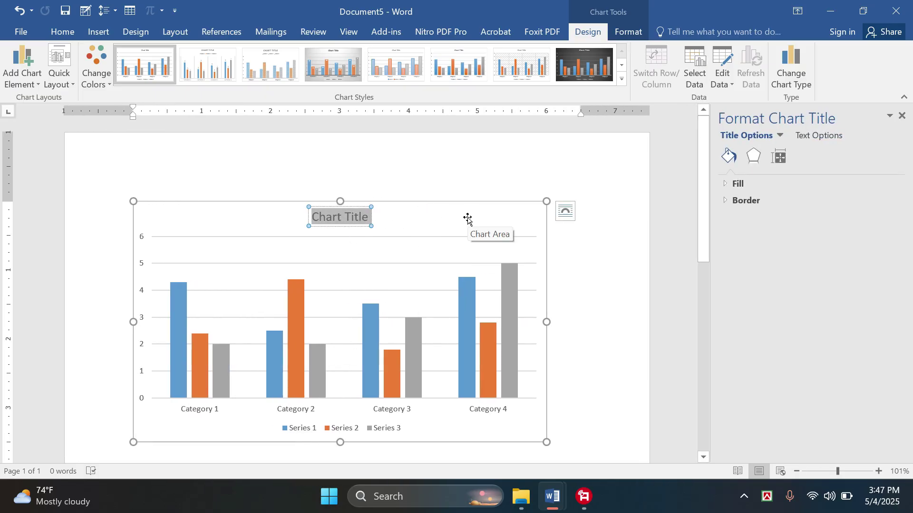
text(Yea)
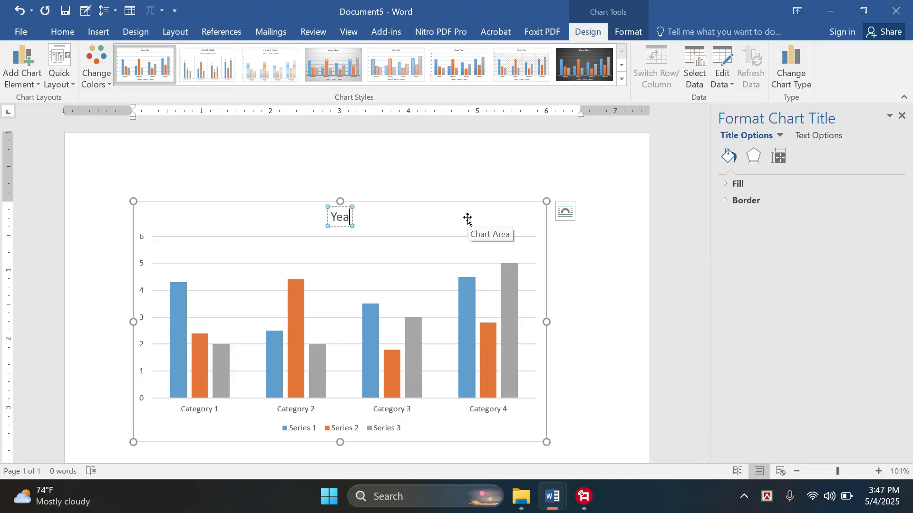
text(rly Income)
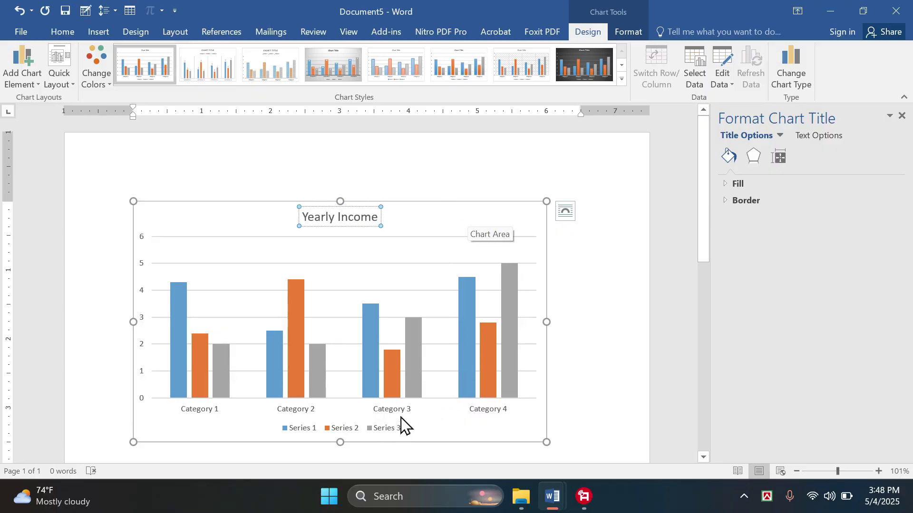
click(402, 413)
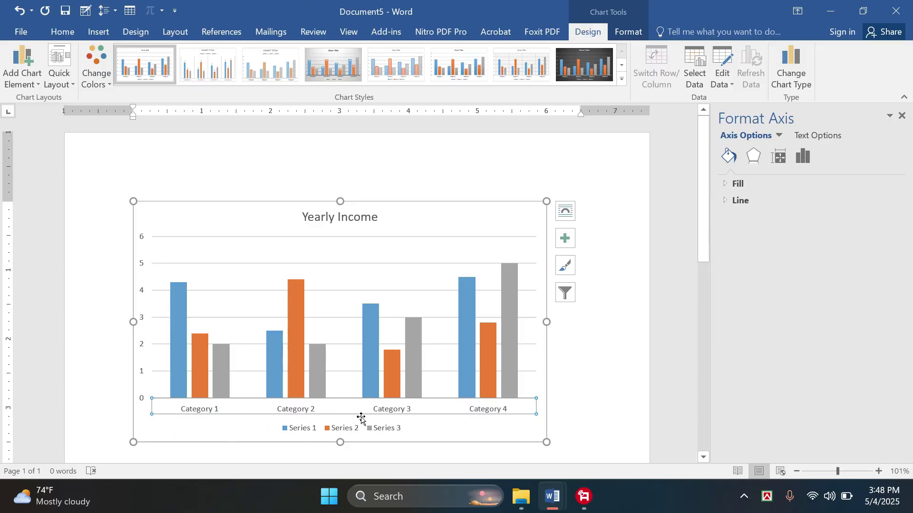
click(902, 115)
- Open the chart's data for editing and resize the plotted range so it covers only the Category 1 row with all three series
right_click(488, 213)
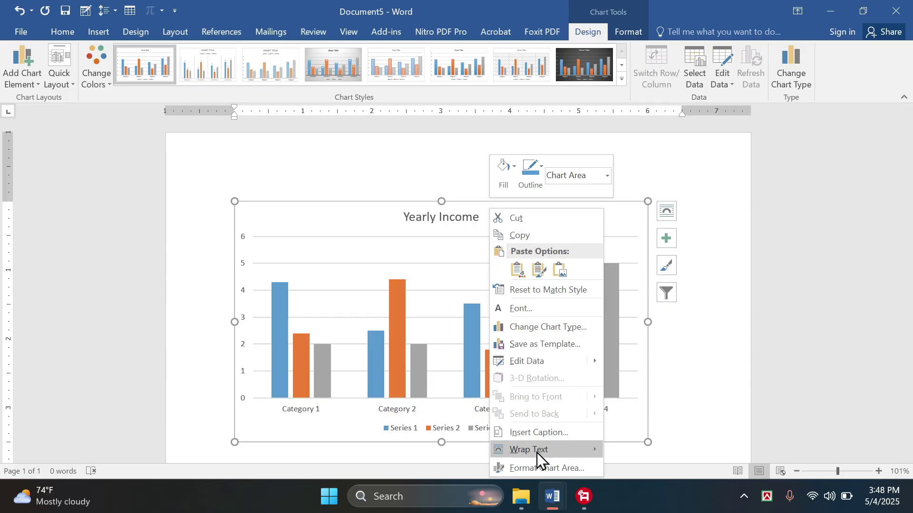
click(536, 367)
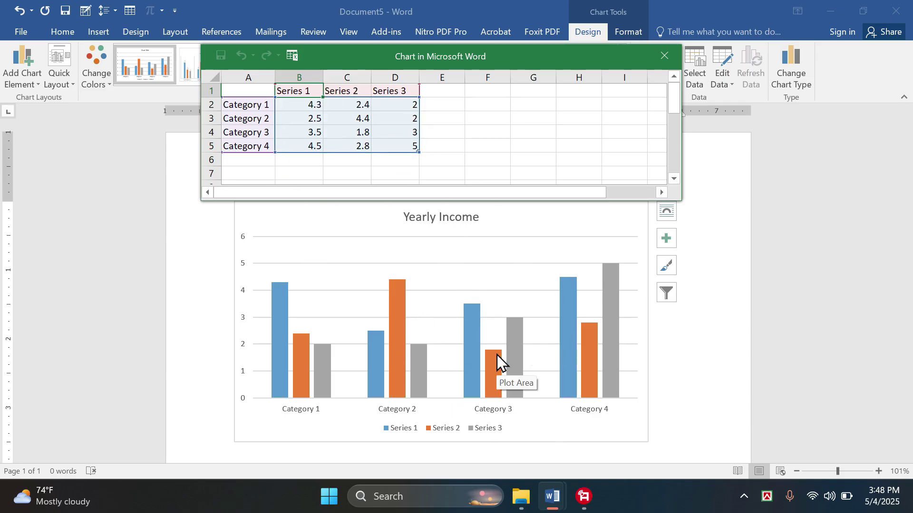
click(249, 110)
click(243, 132)
click(244, 148)
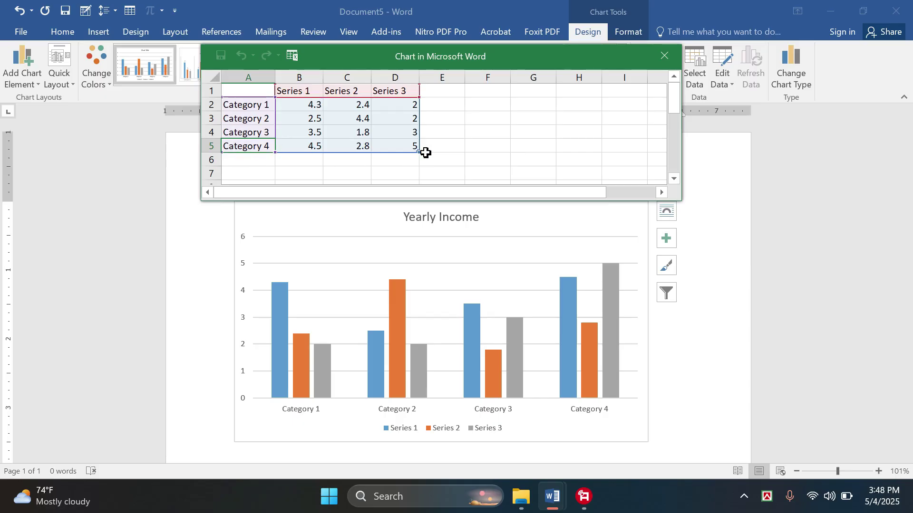
drag(416, 152, 418, 169)
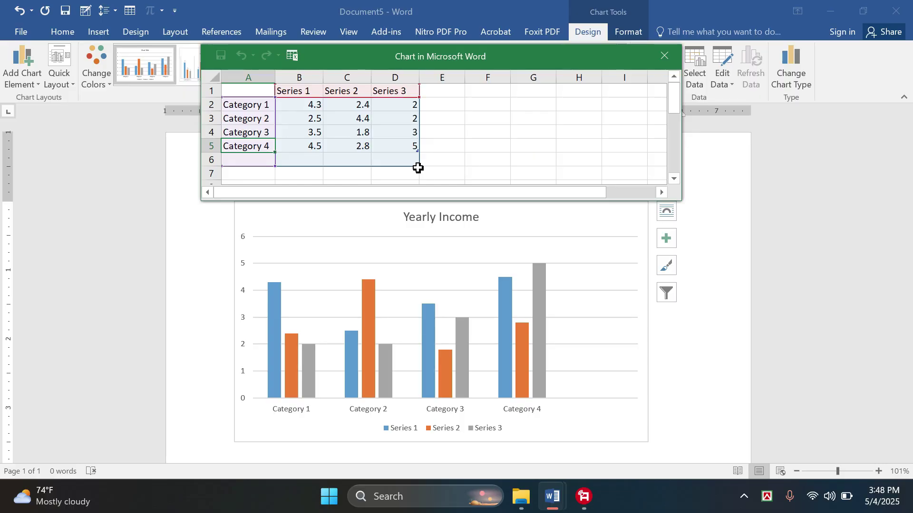
drag(417, 165, 420, 124)
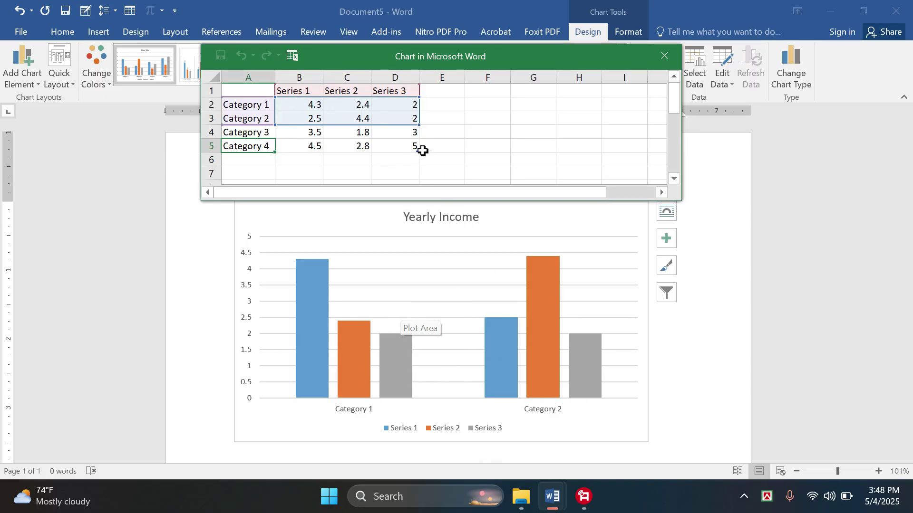
drag(416, 119, 416, 112)
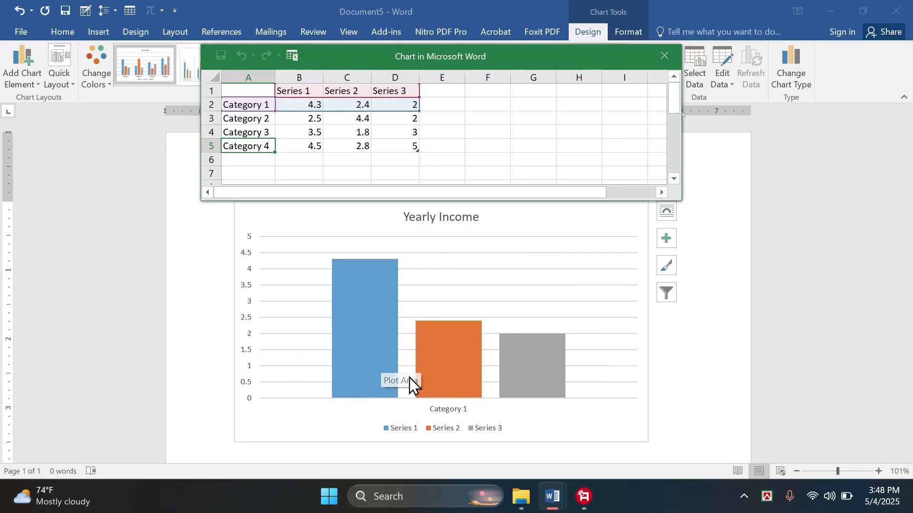
click(297, 77)
click(354, 78)
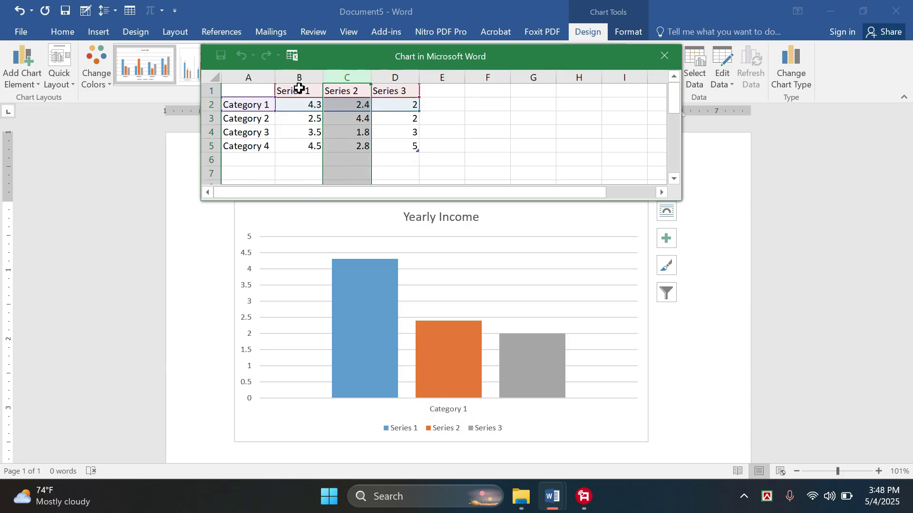
click(310, 76)
click(349, 77)
click(395, 77)
click(521, 177)
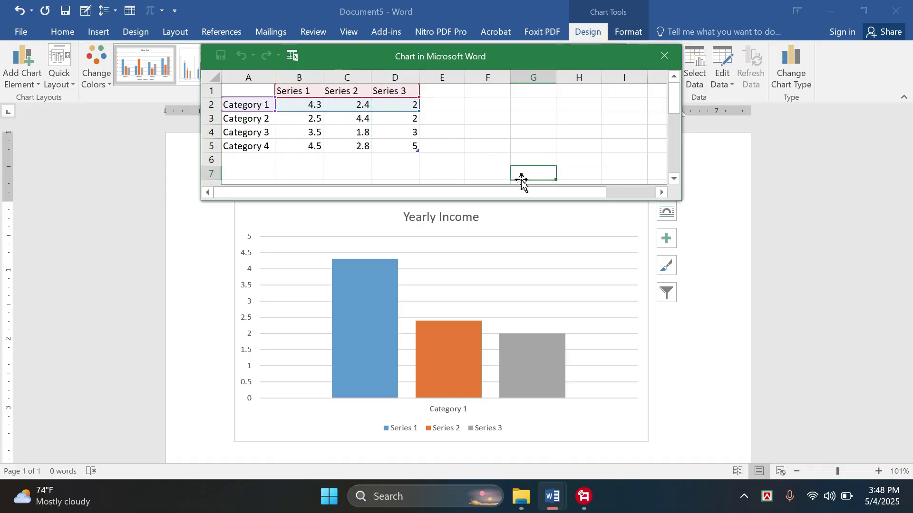
- Extend the plotted range through column F and enter 1 and 3 in the two new Category 1 cells
drag(420, 116, 372, 115)
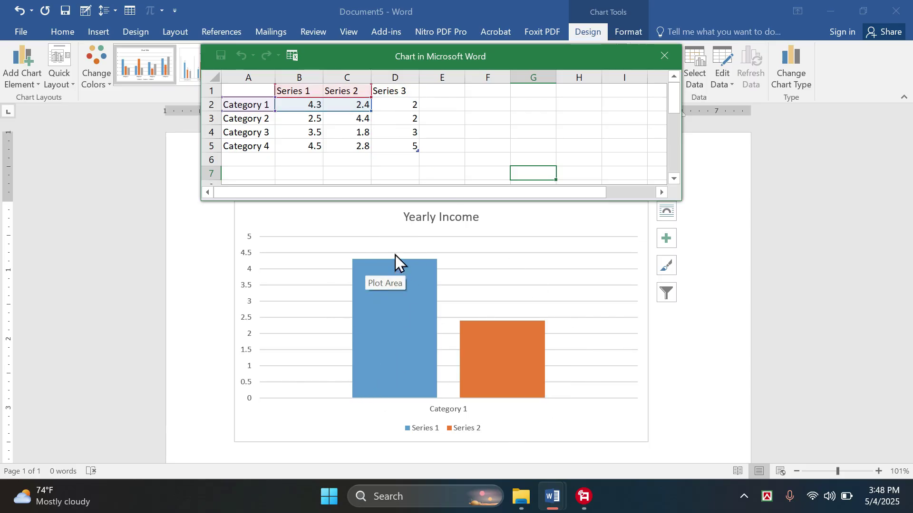
drag(371, 111, 490, 112)
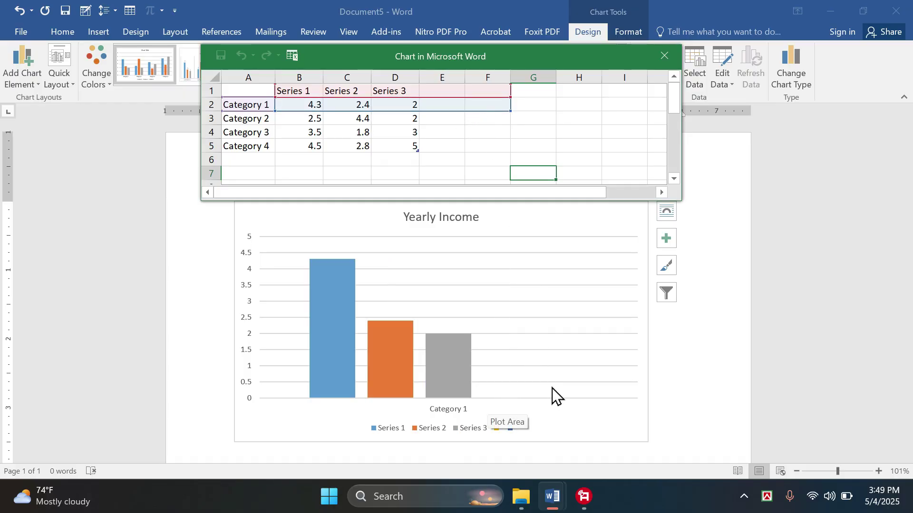
click(444, 103)
text(1)
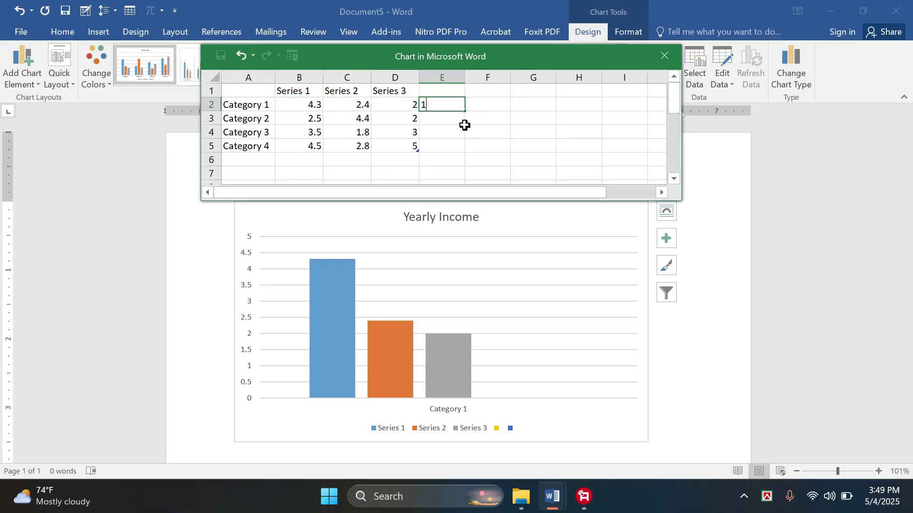
click(486, 106)
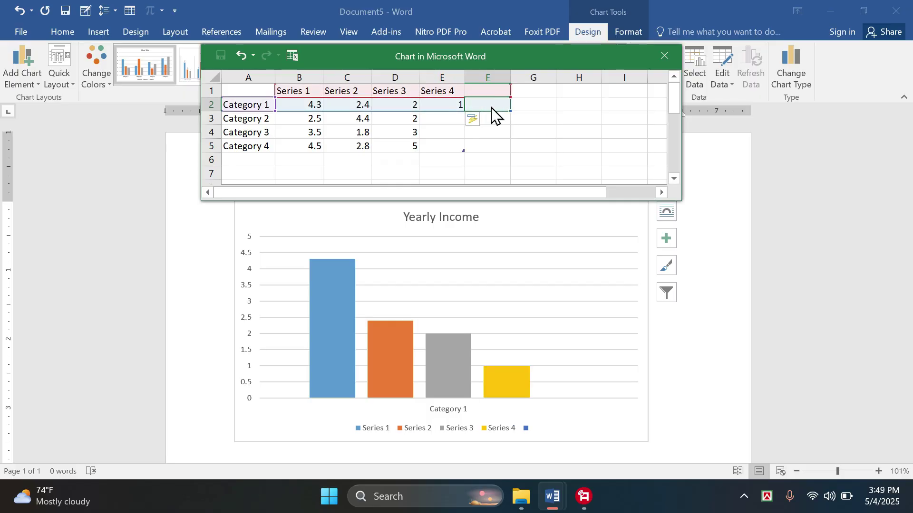
text(3)
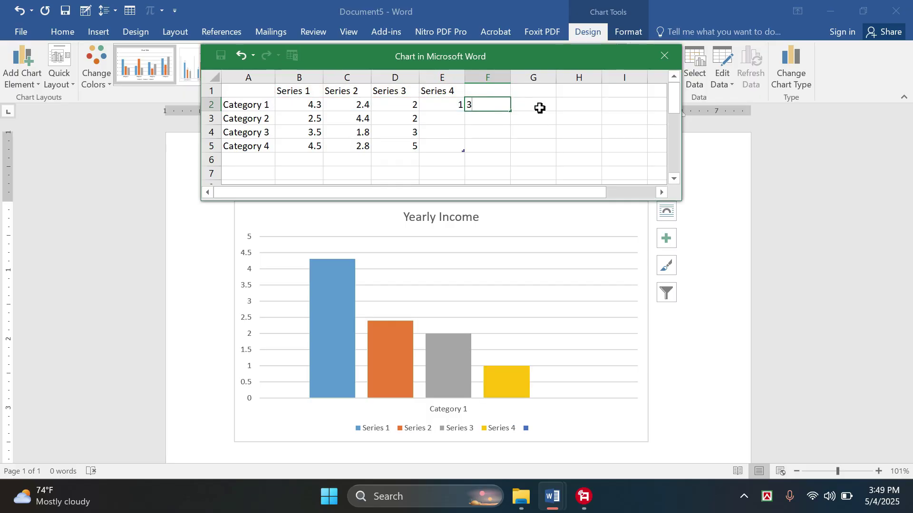
click(540, 108)
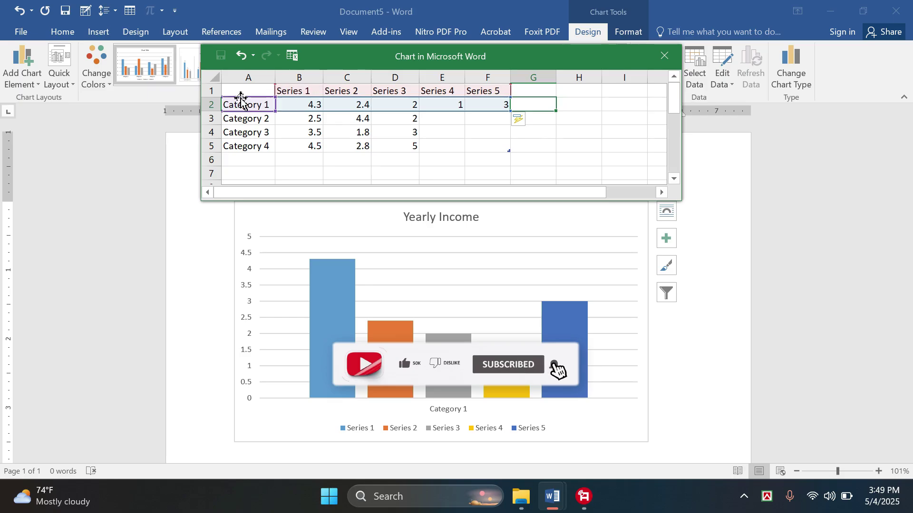
- Rename the five series headers 2020, 2021, 2022, 2023 and 2024, and change the Category 1 label to "Yearly Income"
click(330, 323)
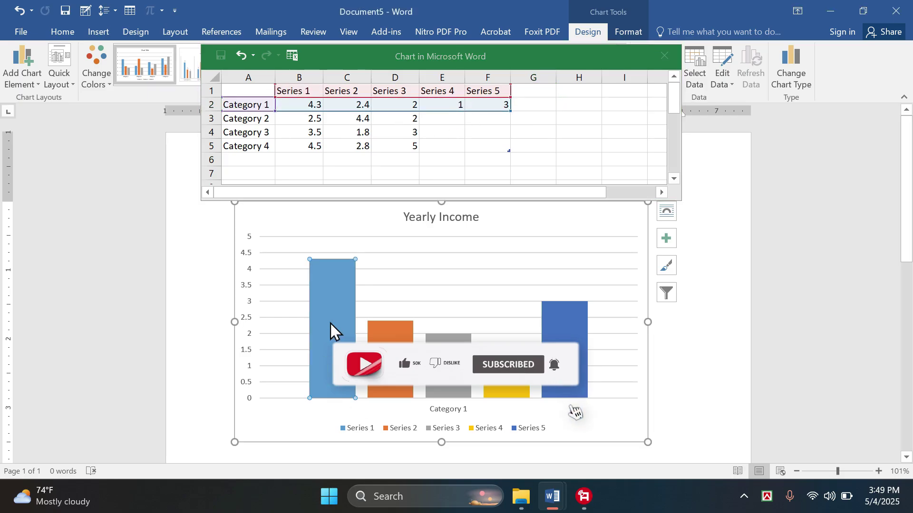
click(304, 90)
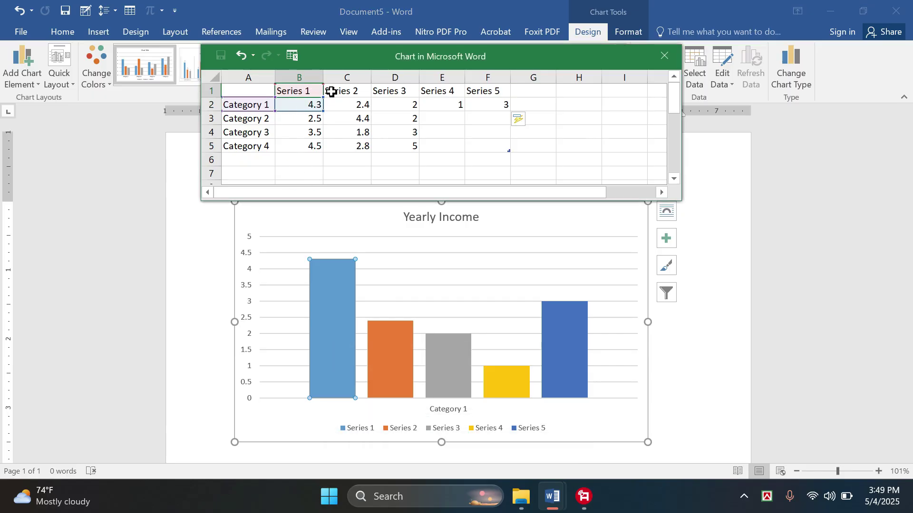
text(2020)
click(331, 92)
text(21)
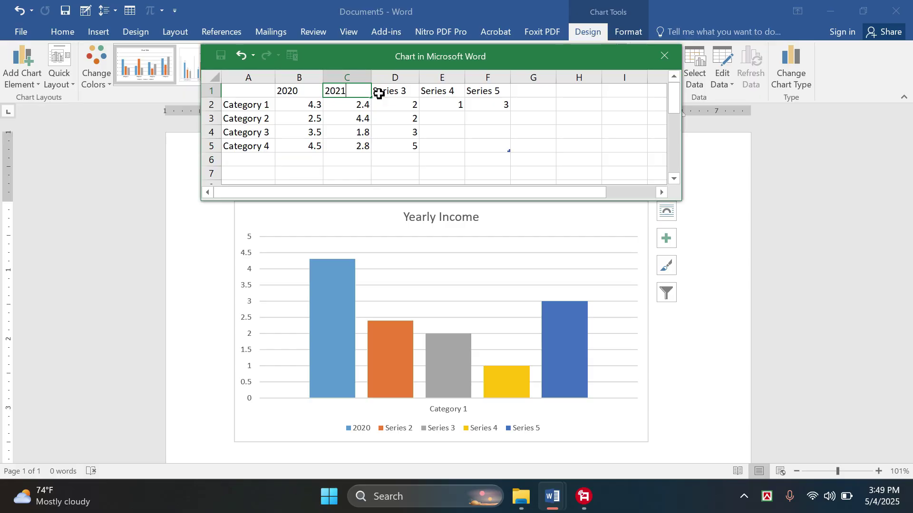
click(379, 93)
text(2022)
key(Tab)
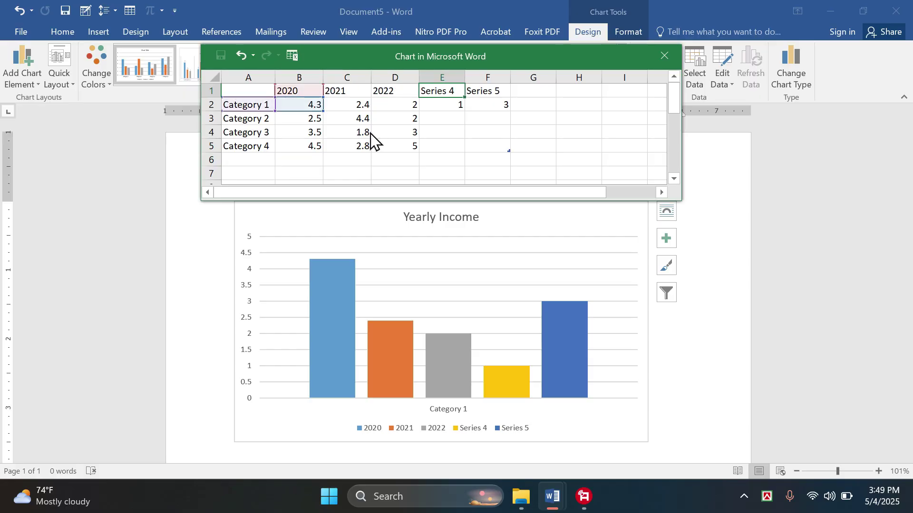
text(20)
key(Tab)
text(2024)
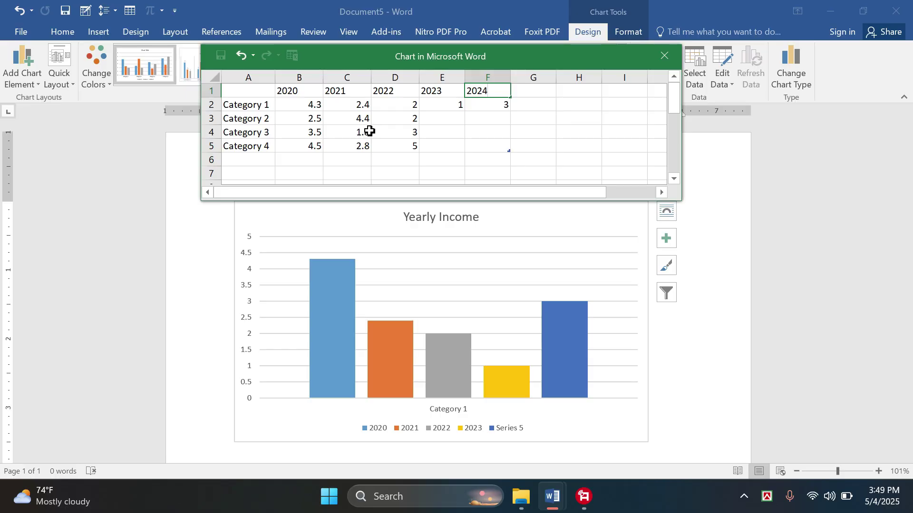
click(255, 103)
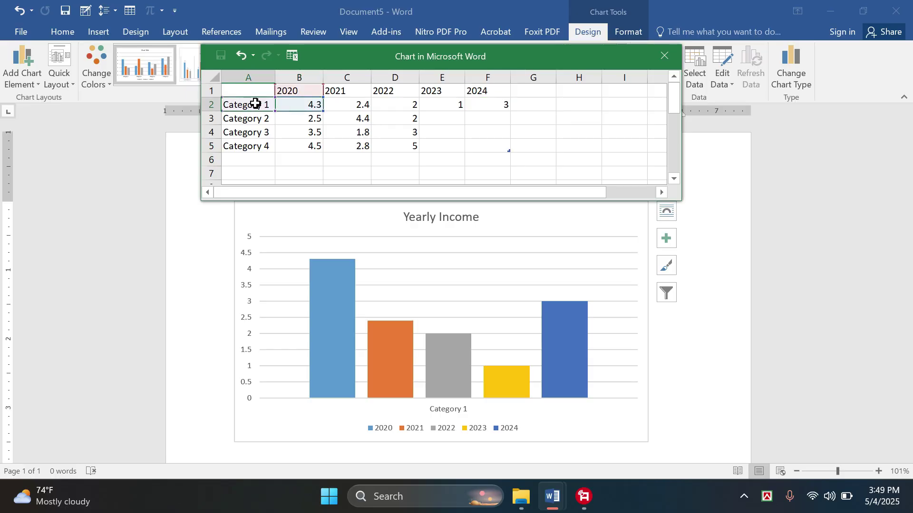
text(Yearly Income)
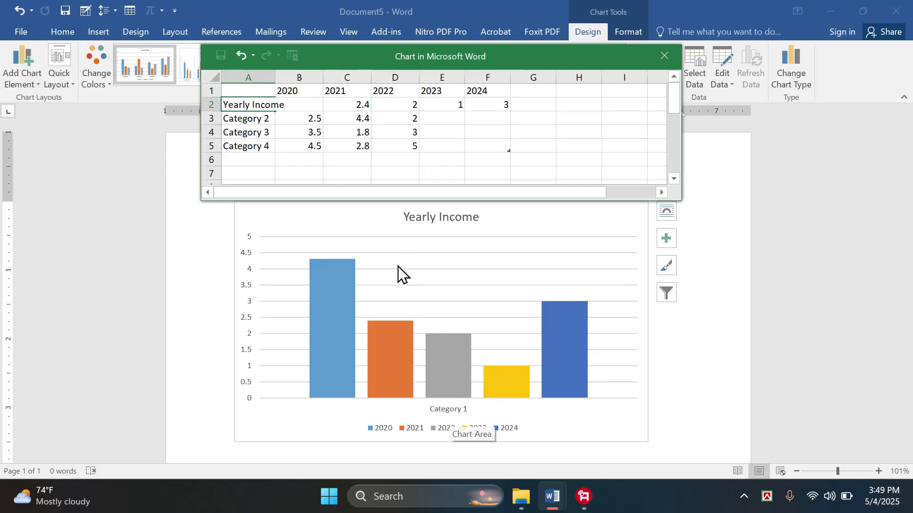
- Set the Yearly Income values for 2020 through 2024 to 2, 3, 3.5, 5 and 7, and close the data sheet
click(302, 110)
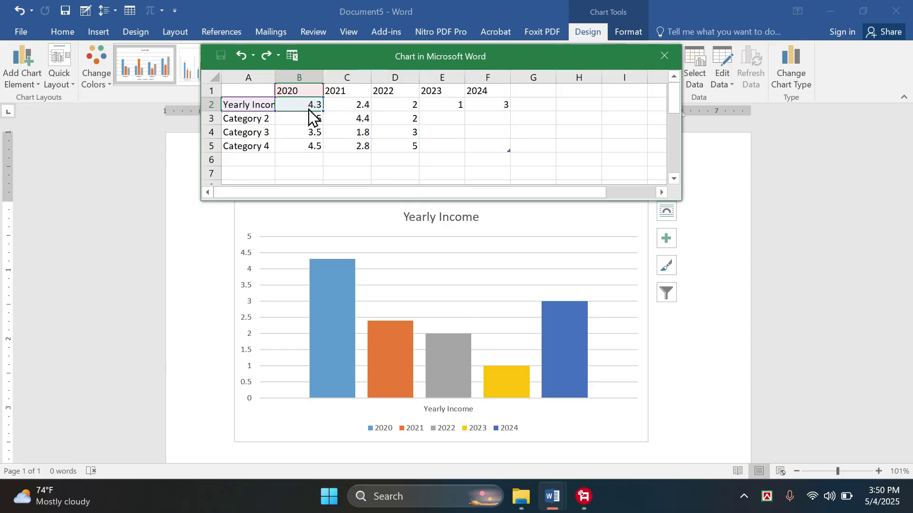
text(2)
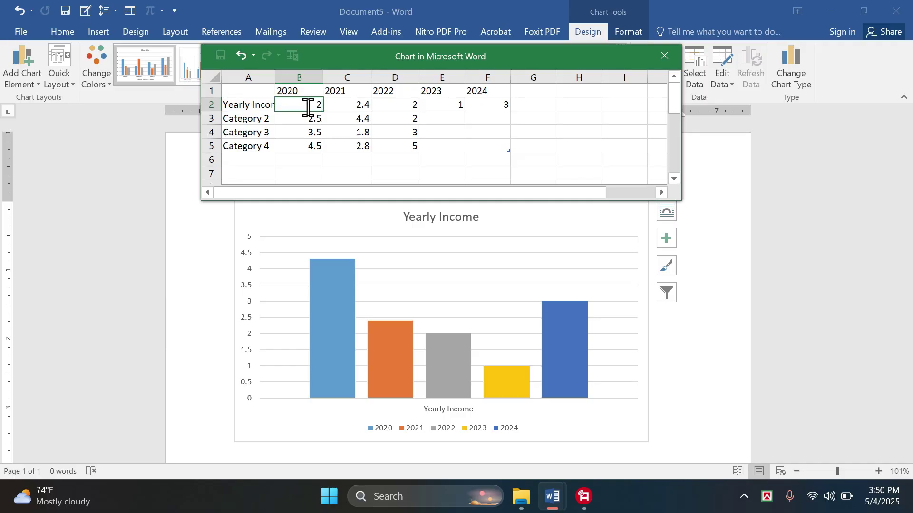
key(Tab)
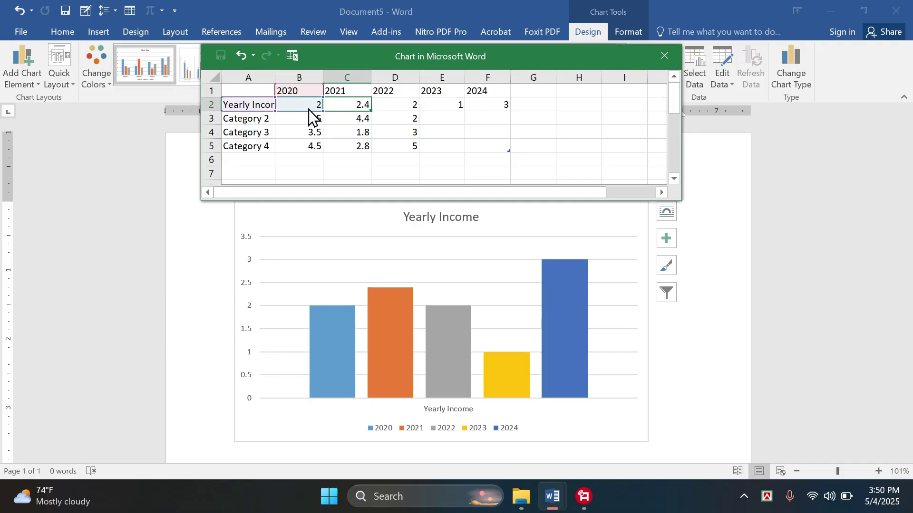
text(3)
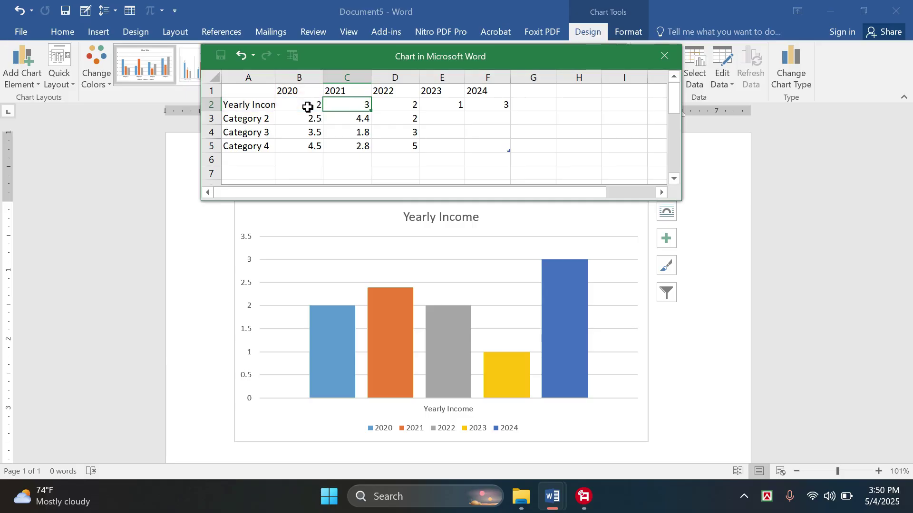
key(Tab)
text(3.)
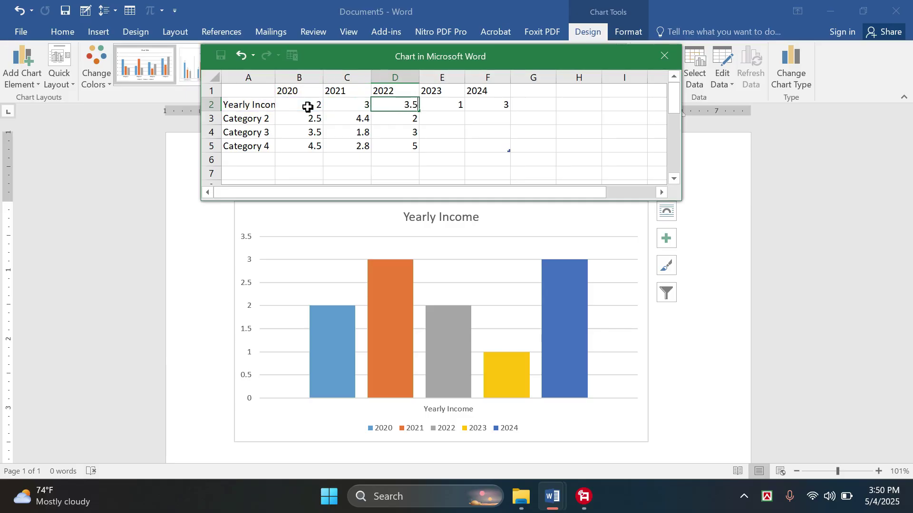
text(5)
key(Tab)
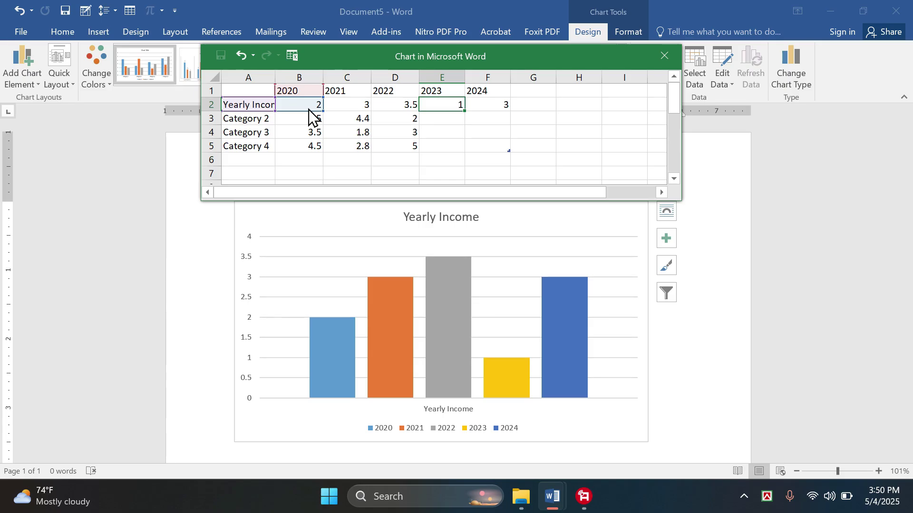
text(5)
key(Tab)
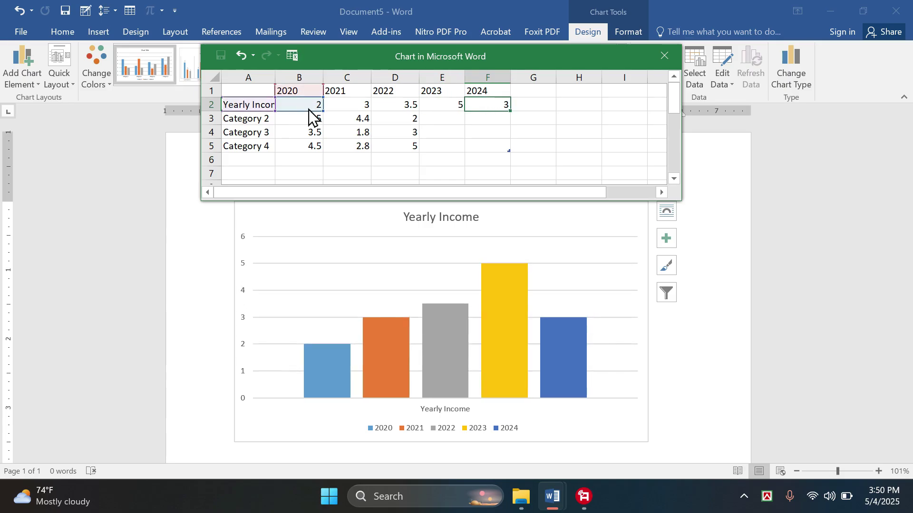
text(7)
key(Tab)
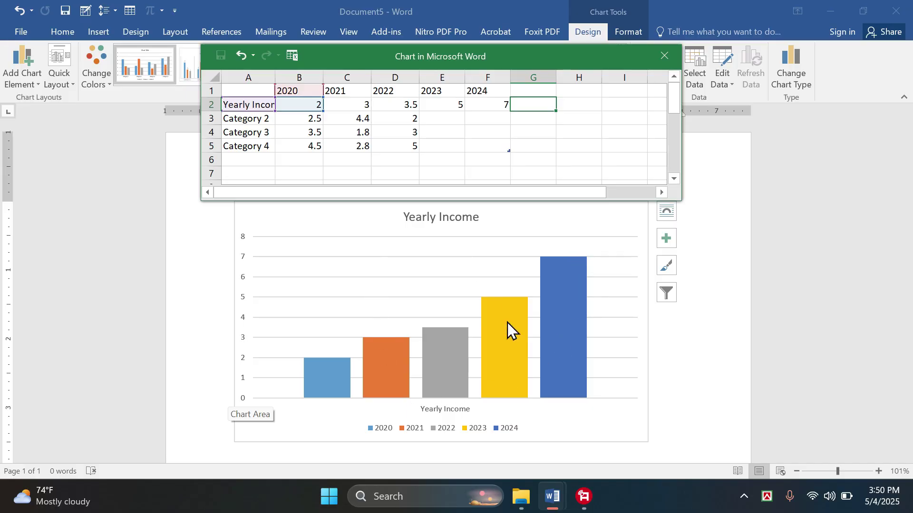
click(664, 56)
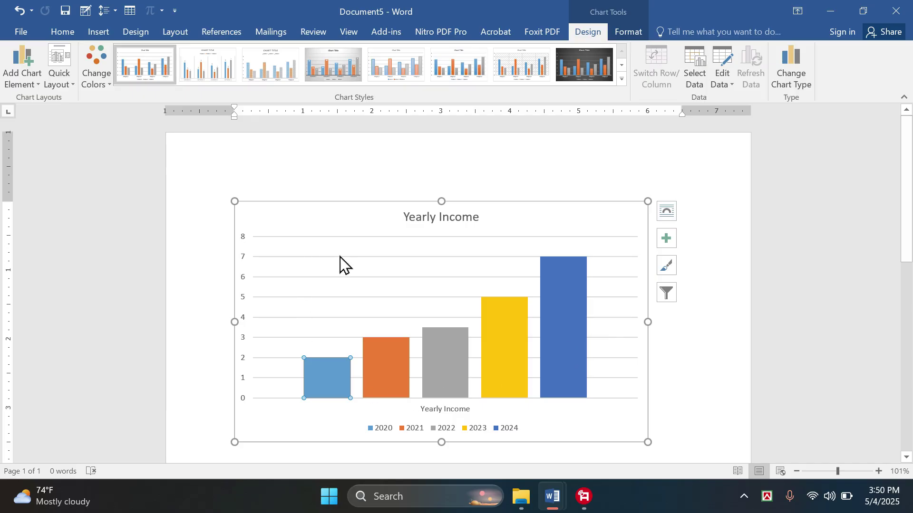
- Replace the chart title with "ABC COMPANY" and deselect the chart
double_click(428, 221)
text(ABC COMP)
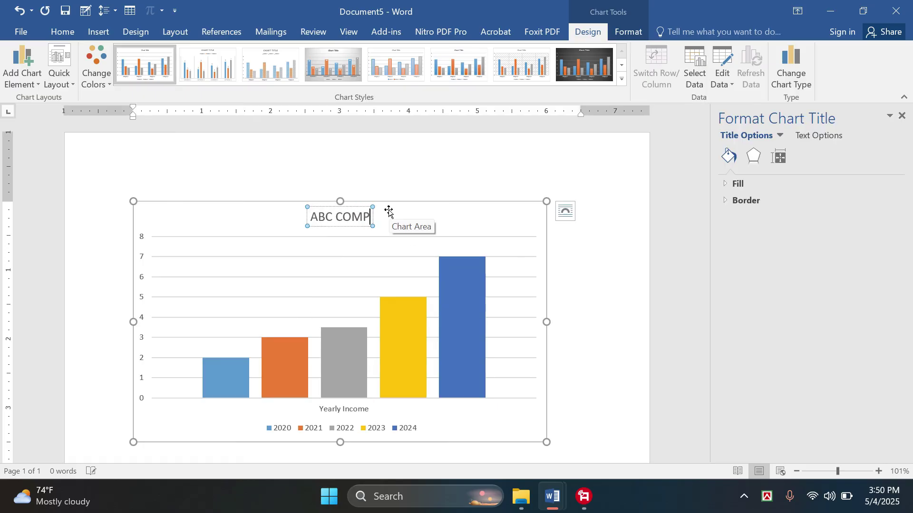
text(ANY)
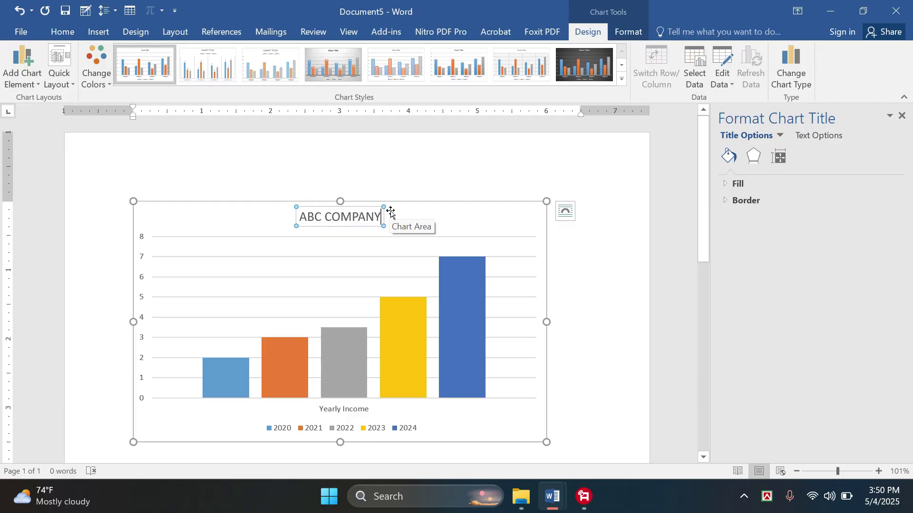
drag(453, 168, 409, 366)
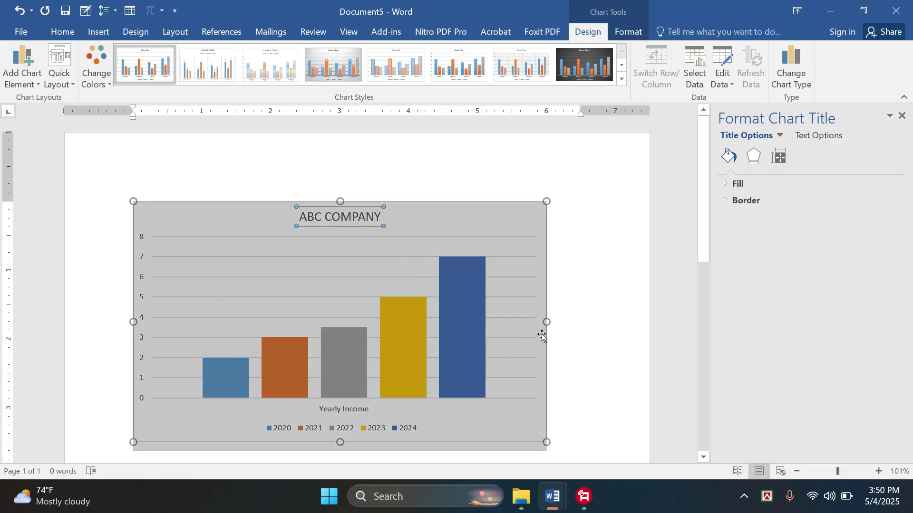
click(580, 323)
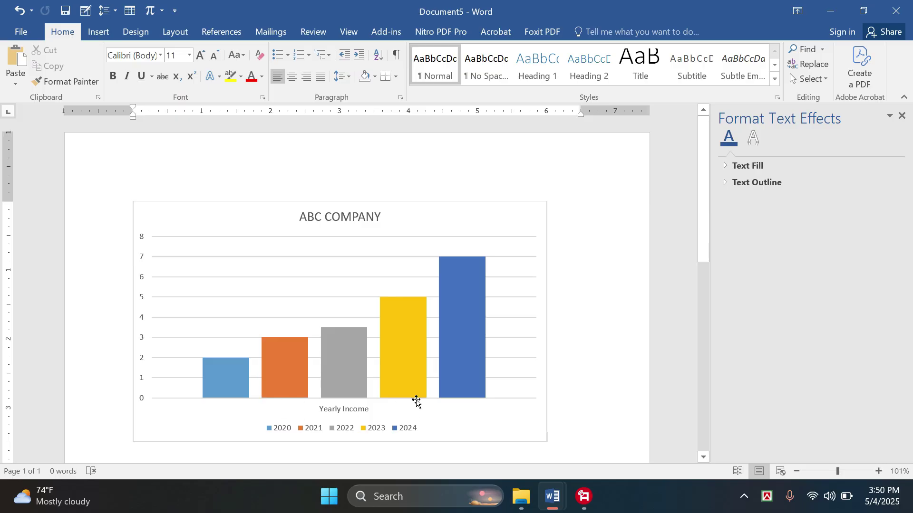
- Try a dark chart style from the style gallery and return the chart to the first plain white style
click(432, 224)
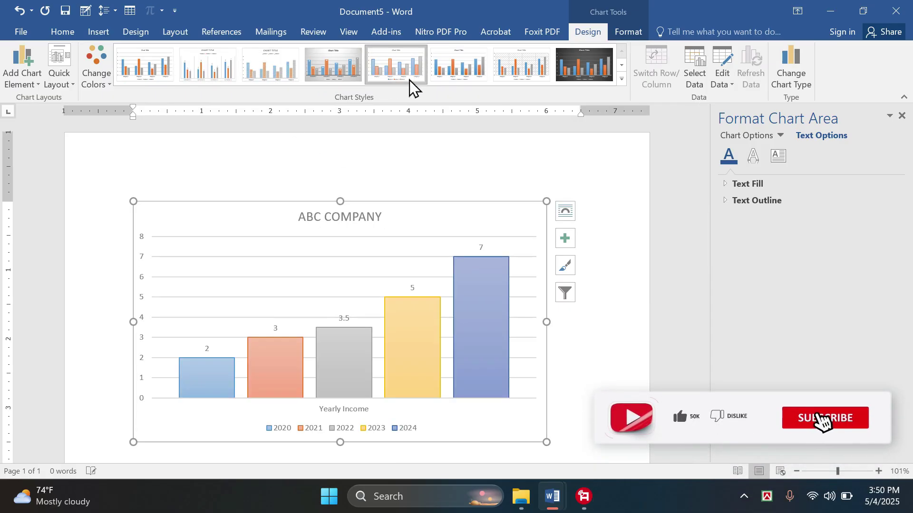
click(606, 82)
click(621, 80)
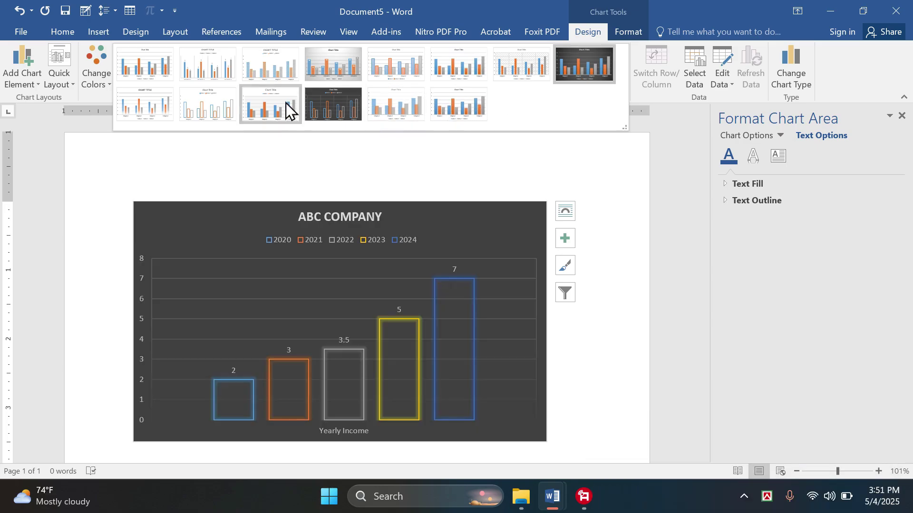
click(145, 64)
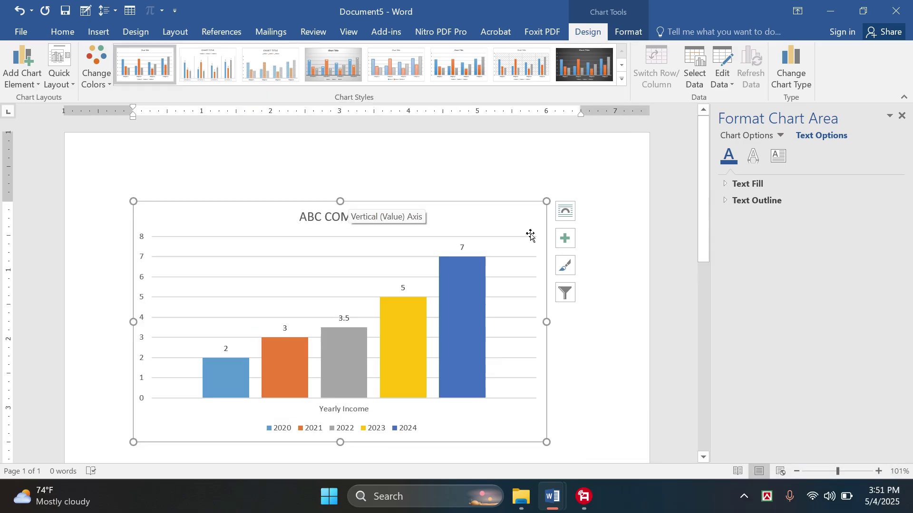
- Change the ABC COMPANY chart's type to 3-D Column and apply the fifth chart style, with the bold title
right_click(481, 223)
click(464, 221)
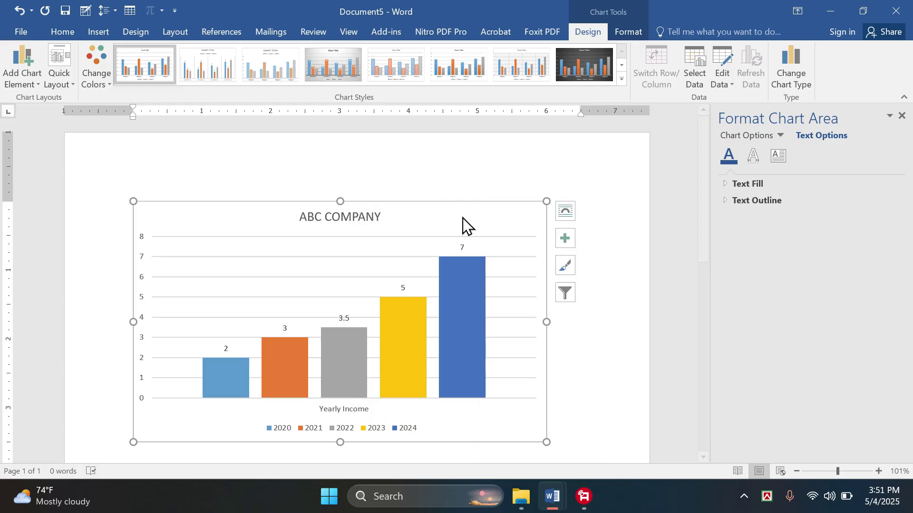
right_click(463, 219)
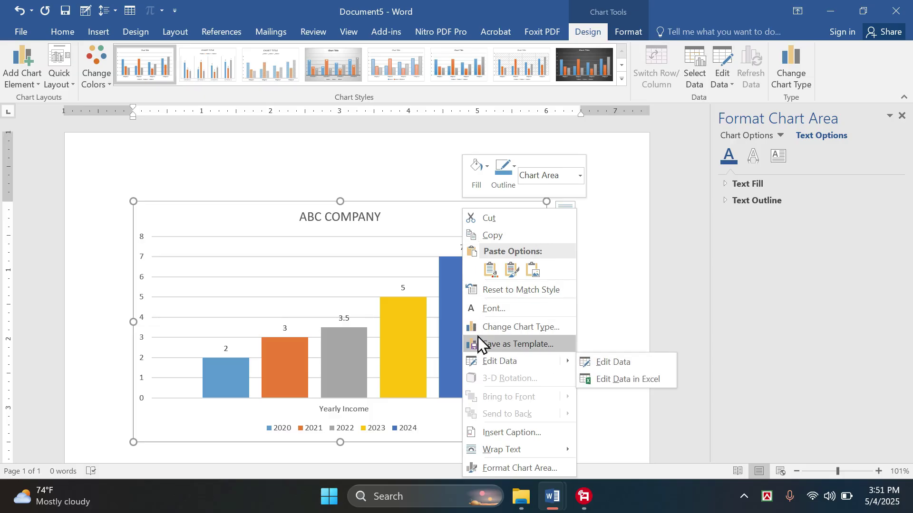
click(528, 328)
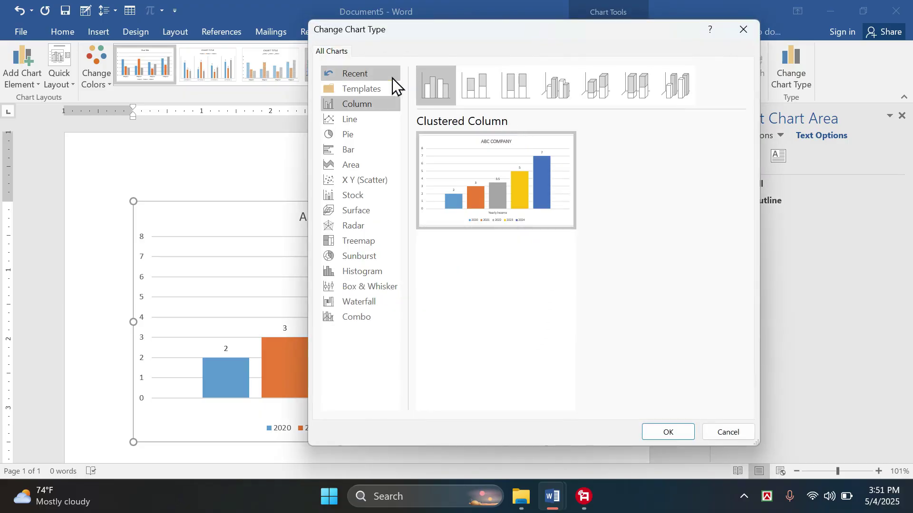
click(600, 89)
mouse_move(469, 178)
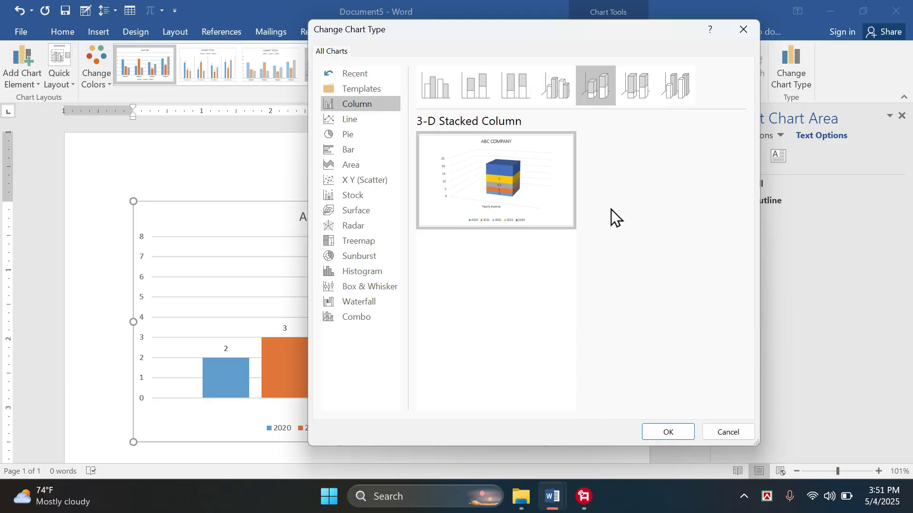
click(640, 102)
mouse_move(529, 183)
click(690, 95)
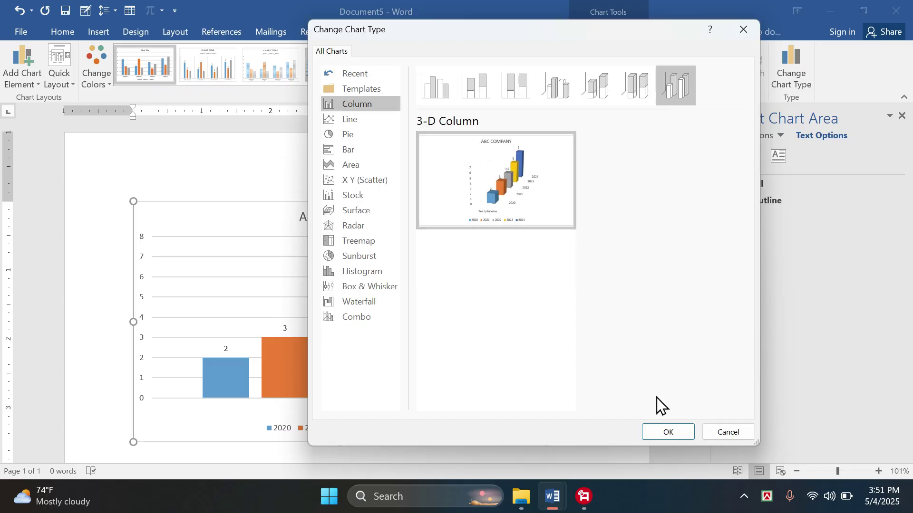
click(664, 433)
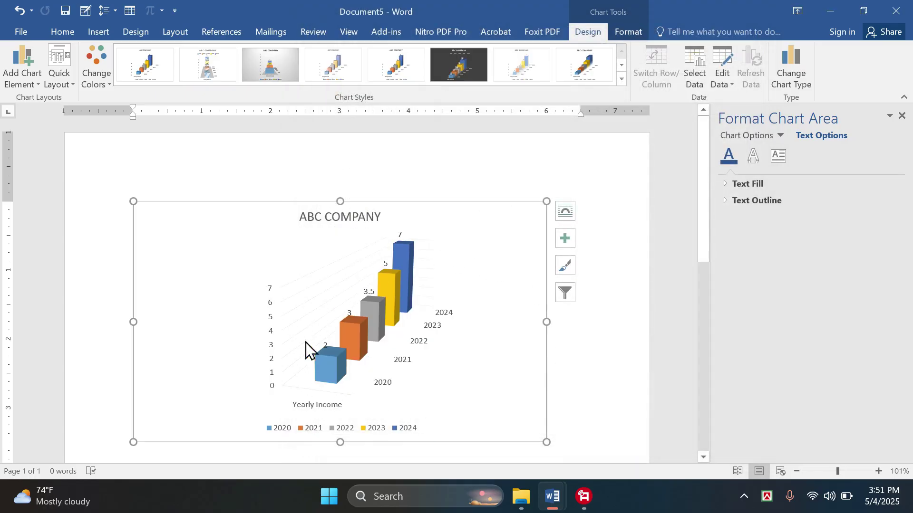
click(144, 65)
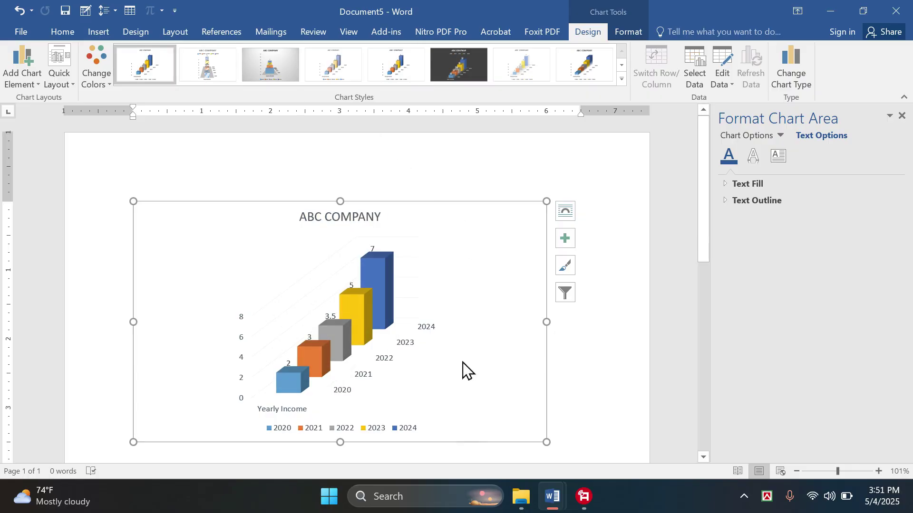
click(583, 77)
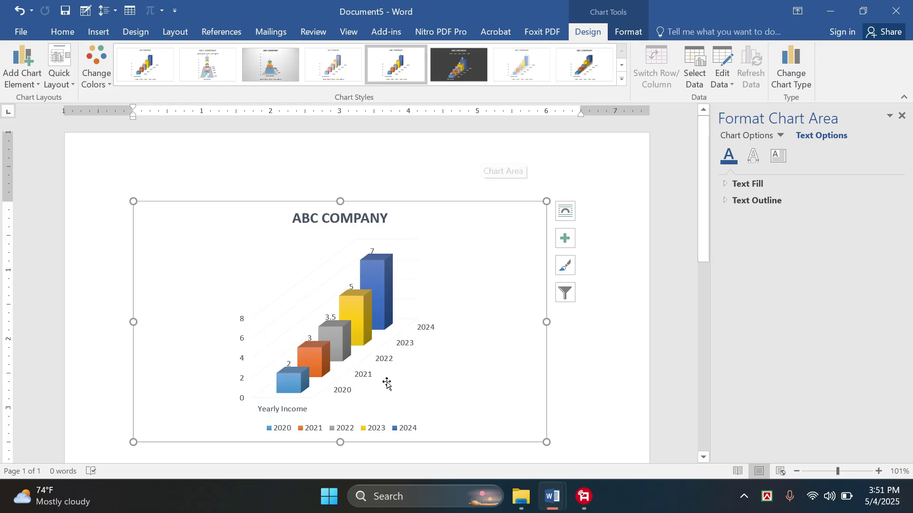
- Try several colour palettes on the 3-D column chart, finishing with the blue Monochromatic palette, and deselect the chart
click(98, 84)
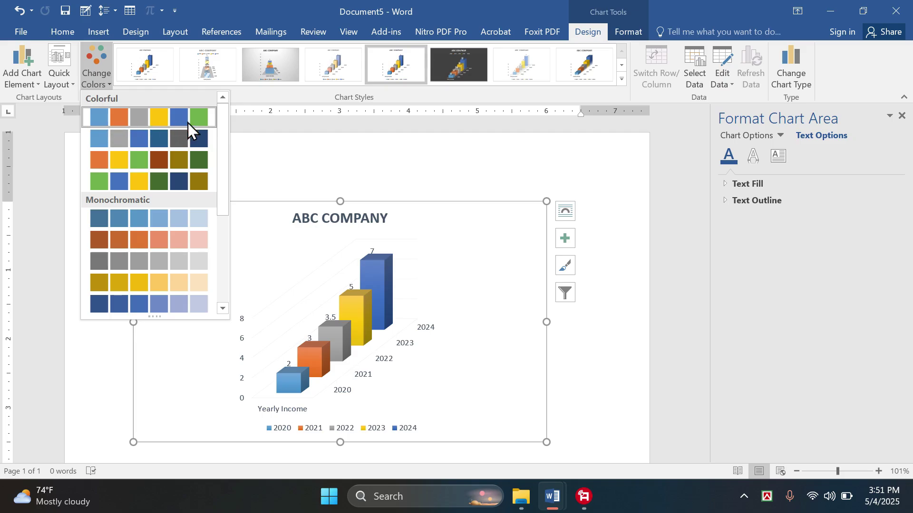
click(198, 140)
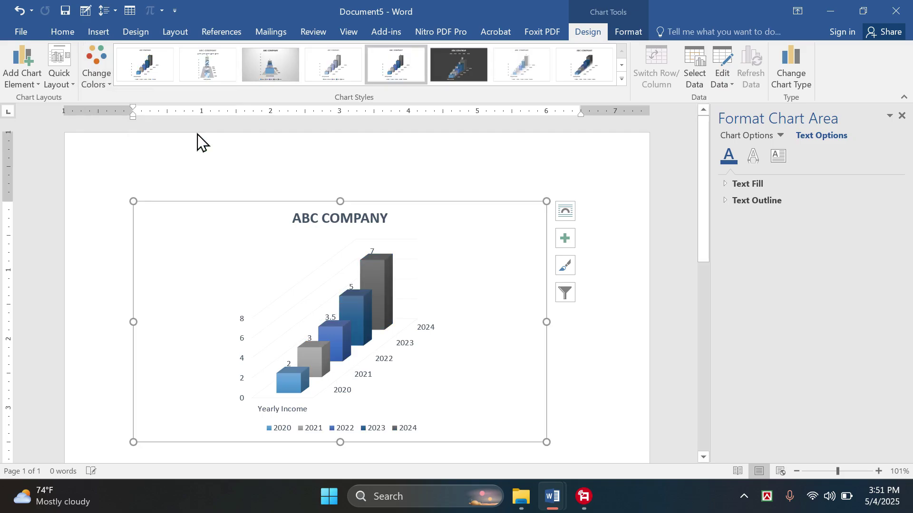
click(107, 81)
click(141, 185)
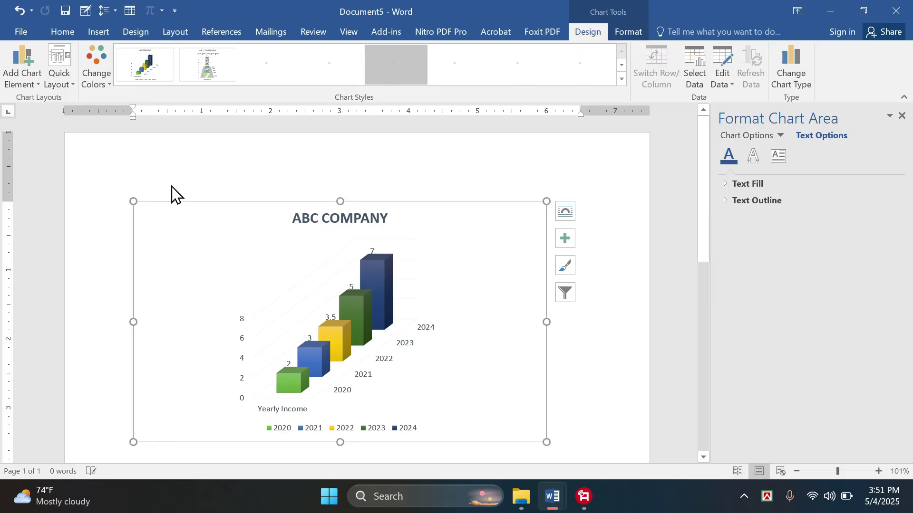
click(102, 81)
click(134, 134)
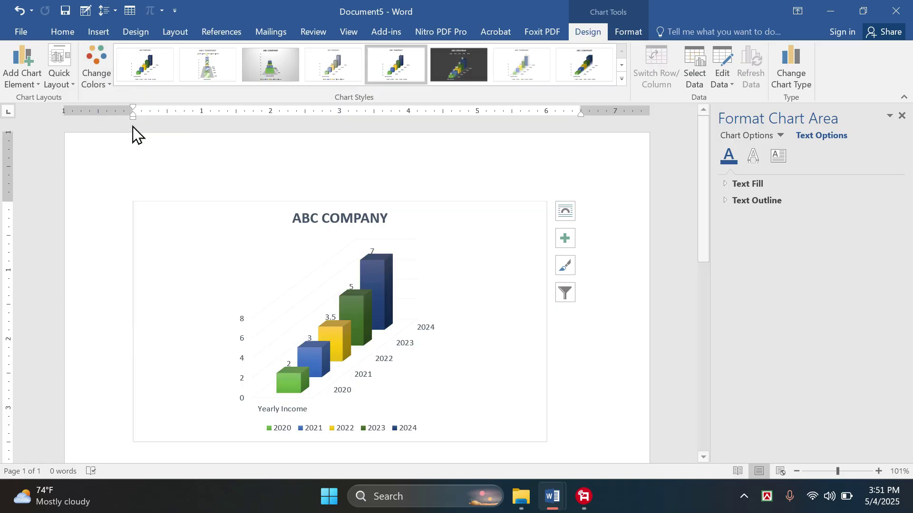
click(98, 76)
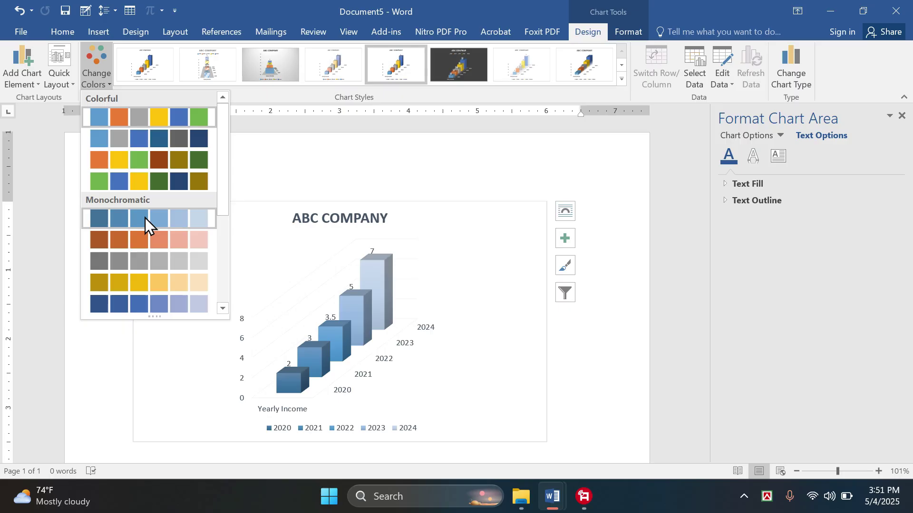
click(145, 218)
click(552, 397)
- Open the 3-D column chart's data sheet to examine its yearly income values
scroll(321, 402, up, 2)
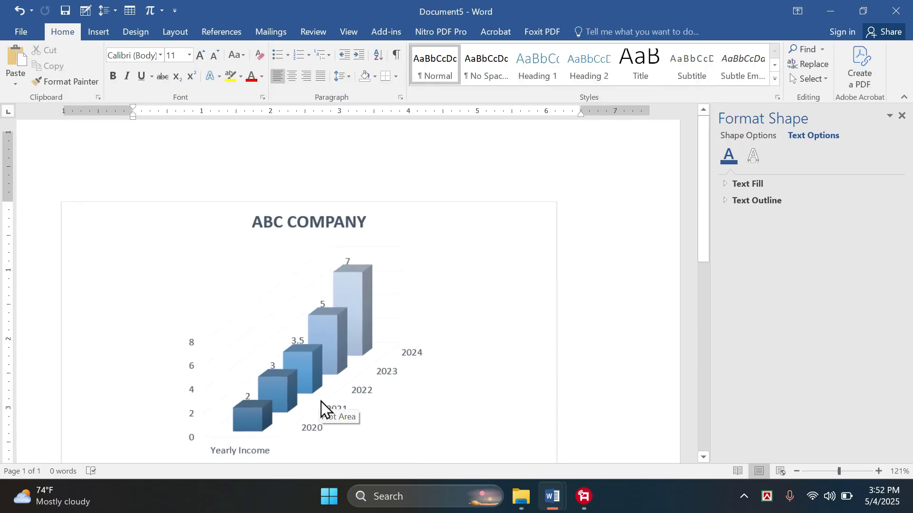
scroll(322, 399, down, 1)
right_click(424, 255)
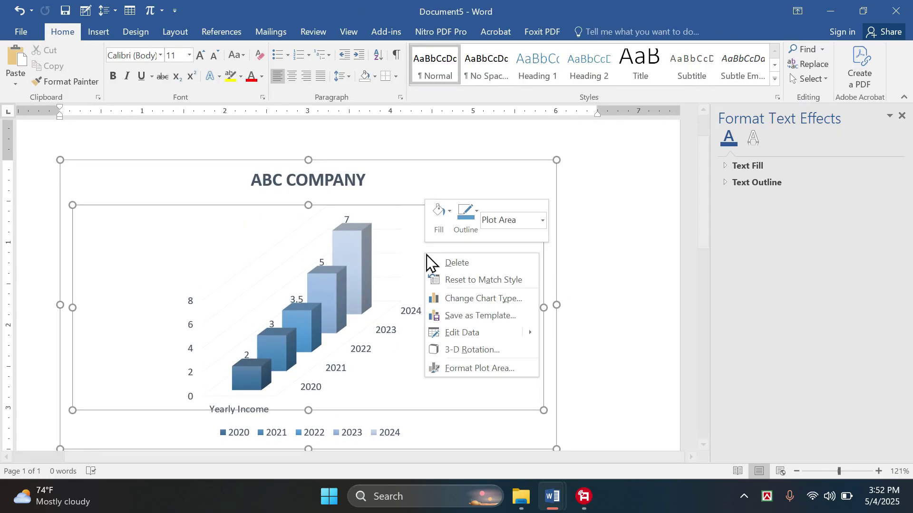
click(472, 331)
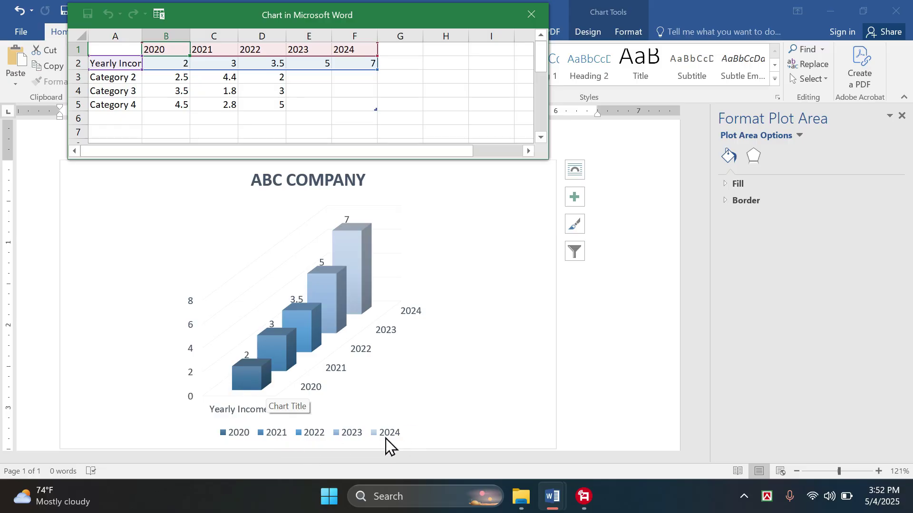
- Set the 3-D column chart's colours to the first Colorful palette
click(448, 183)
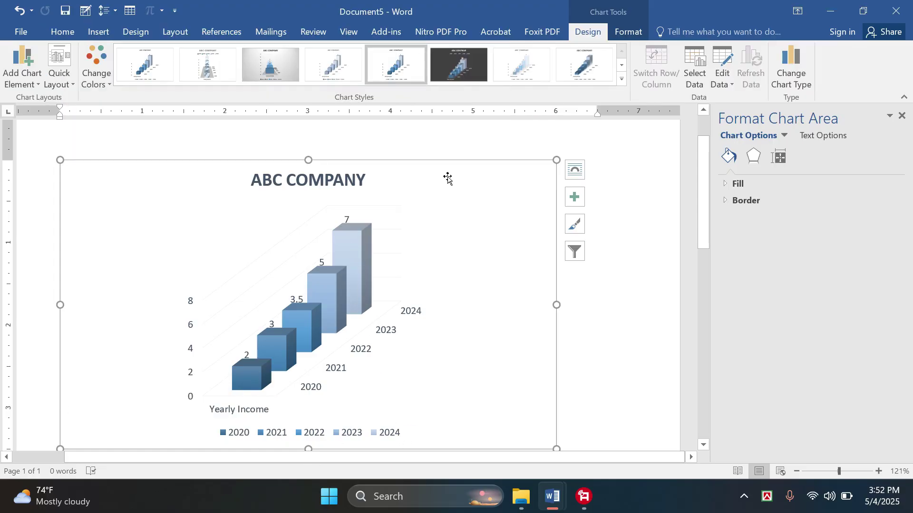
click(101, 79)
click(139, 117)
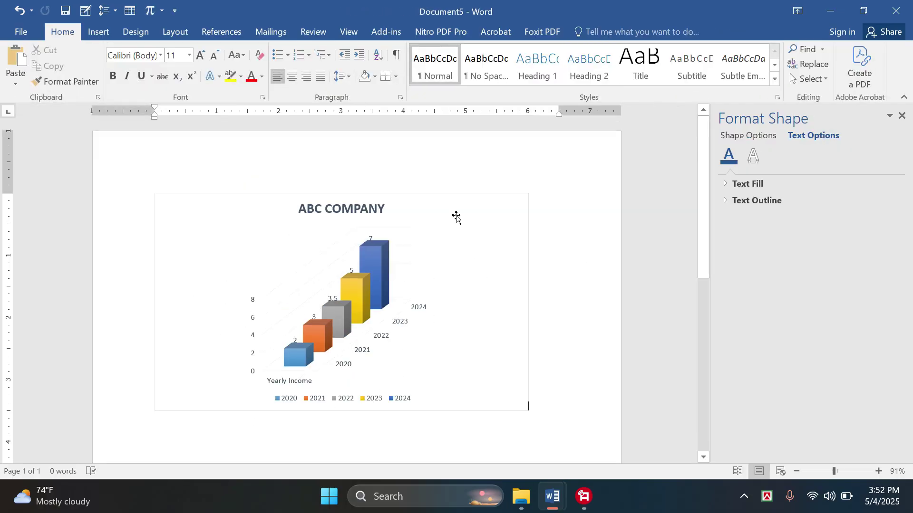
- Try the In Front of Text layout on the chart and move the chart on the page
click(456, 215)
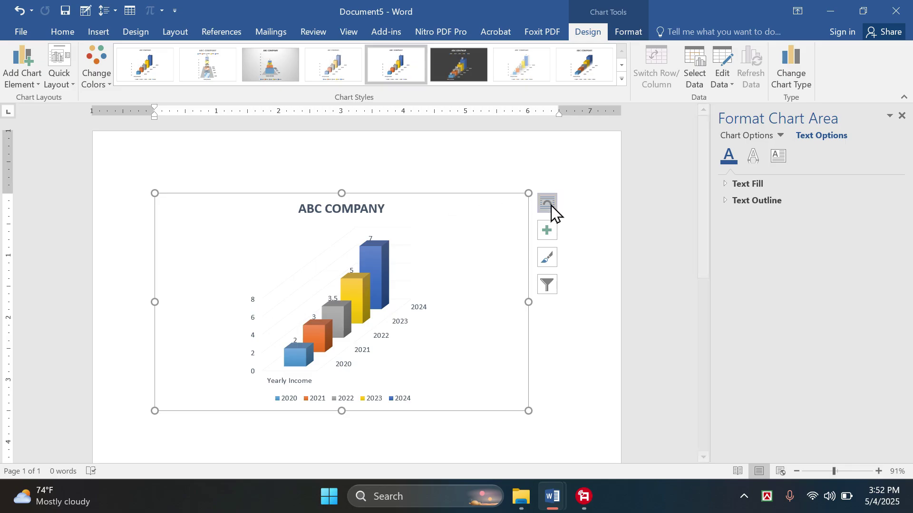
click(546, 203)
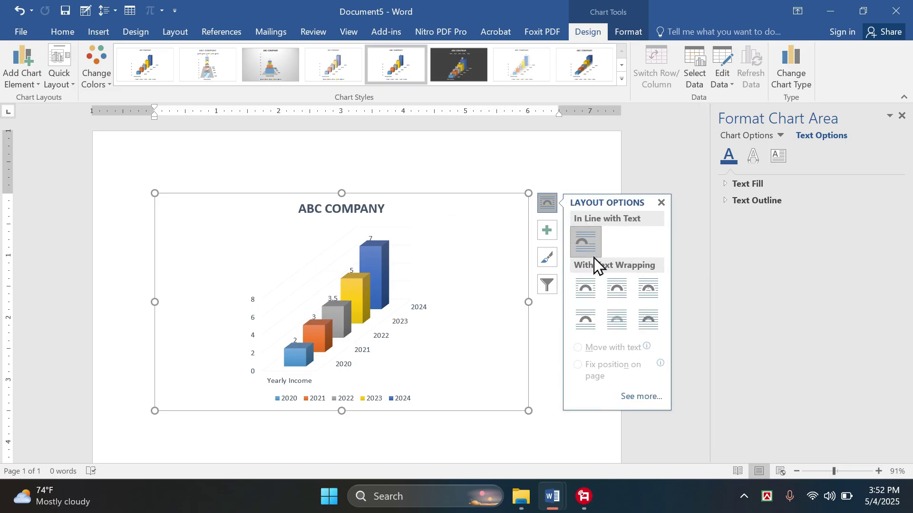
click(646, 324)
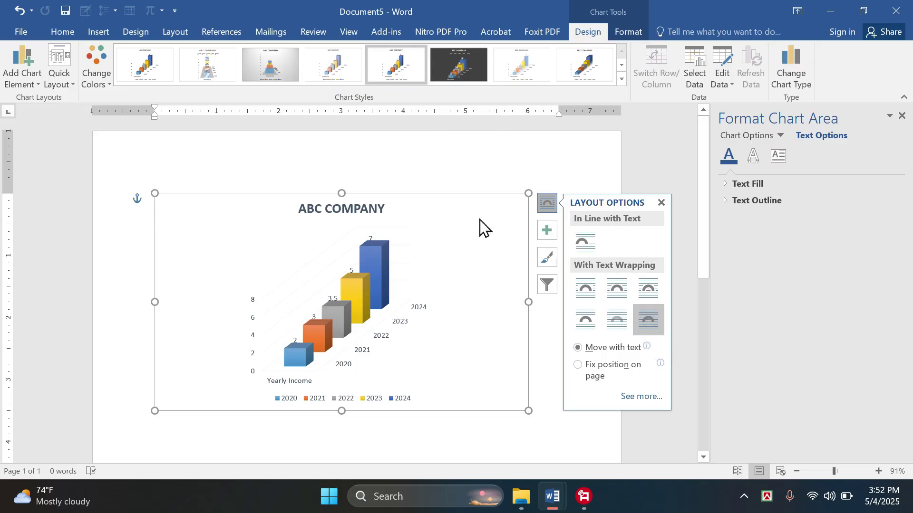
mouse_move(479, 219)
mouse_down()
mouse_move(542, 269)
mouse_move(385, 246)
mouse_move(538, 236)
mouse_move(474, 218)
mouse_up()
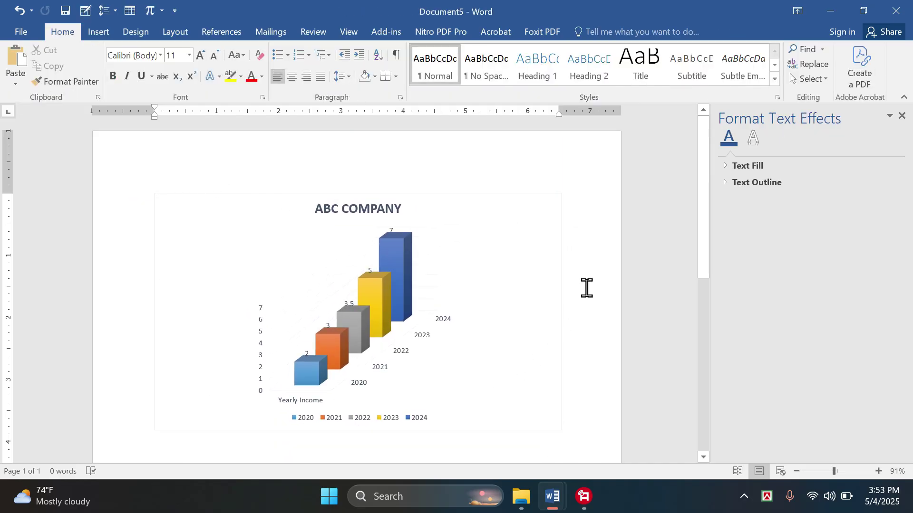
- Remove the outline around the ABC COMPANY chart area with No Outline and deselect the chart
click(469, 219)
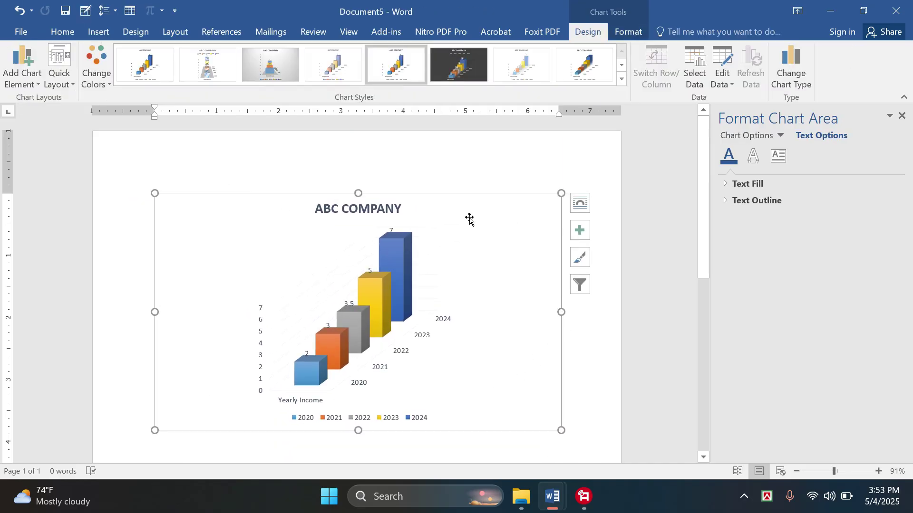
click(628, 32)
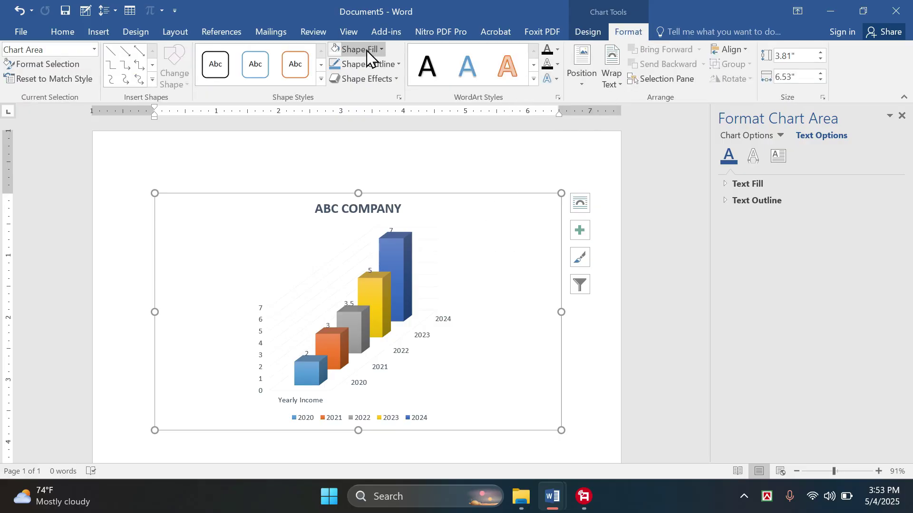
click(395, 64)
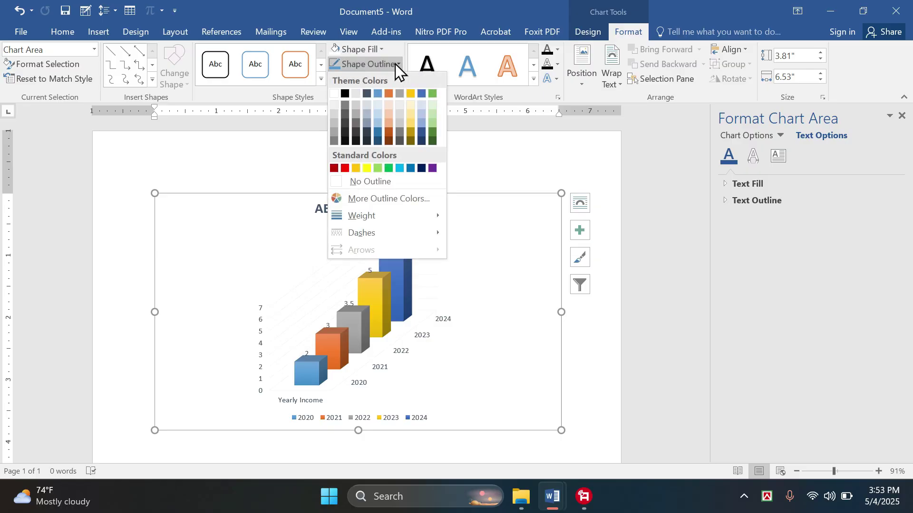
click(356, 182)
click(601, 374)
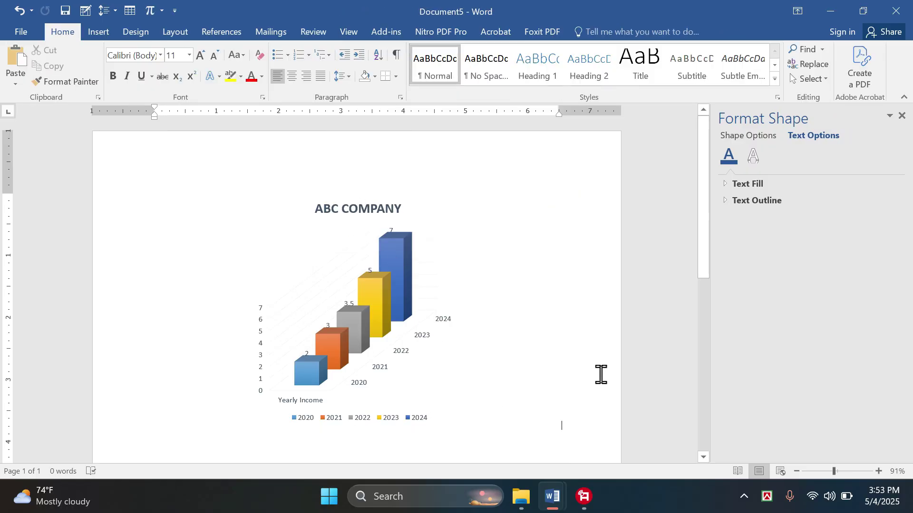
click(545, 325)
click(381, 50)
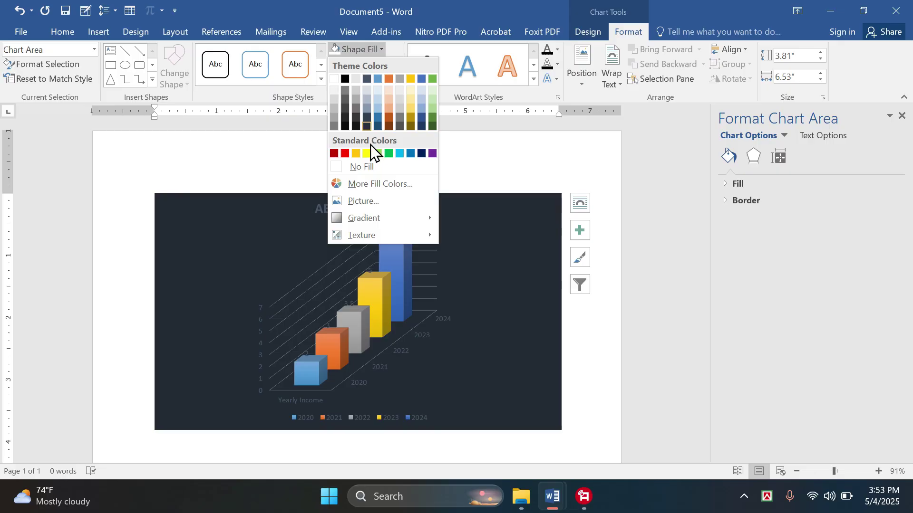
click(438, 279)
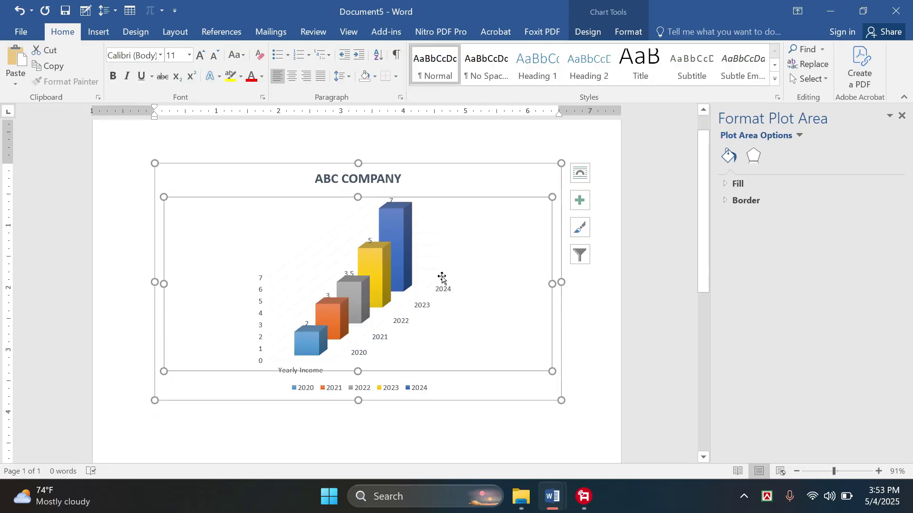
- Insert a standard 2-D pie chart on the empty line below the ABC COMPANY chart
scroll(305, 413, down, 2)
click(295, 426)
scroll(124, 383, down, 1)
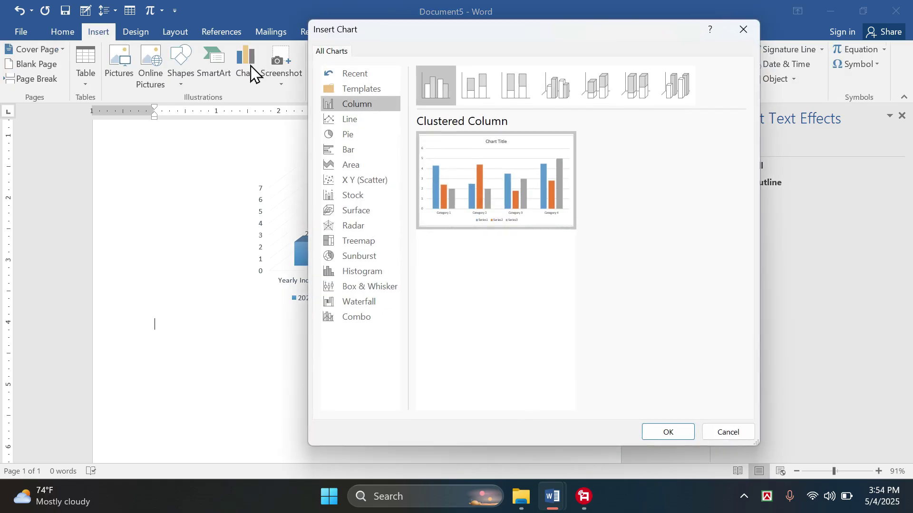
click(346, 135)
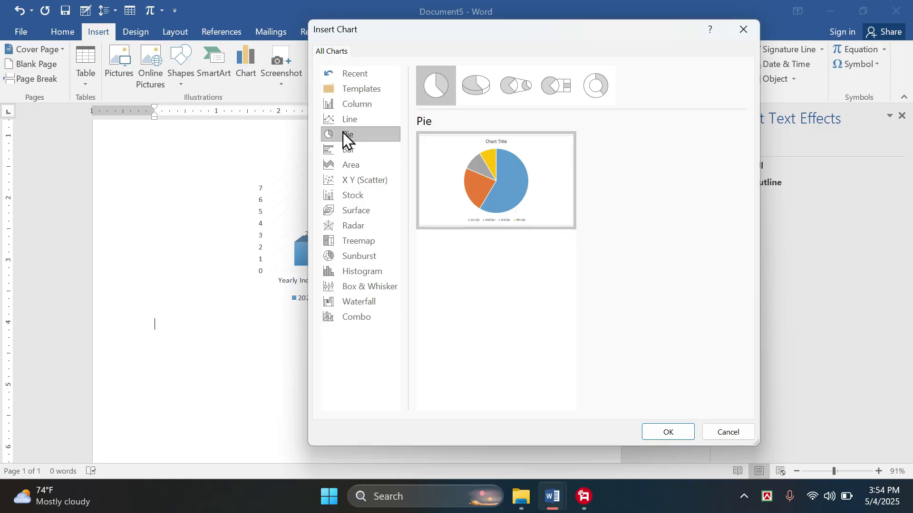
mouse_move(489, 192)
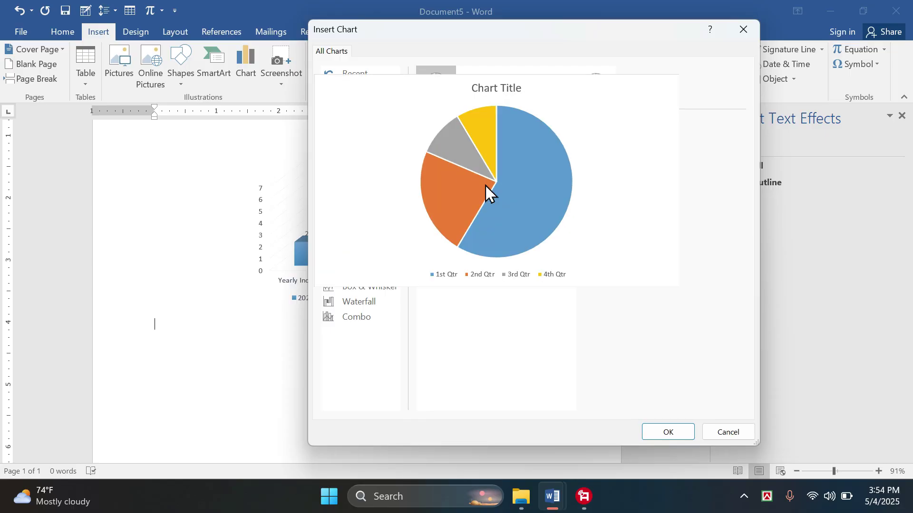
click(678, 435)
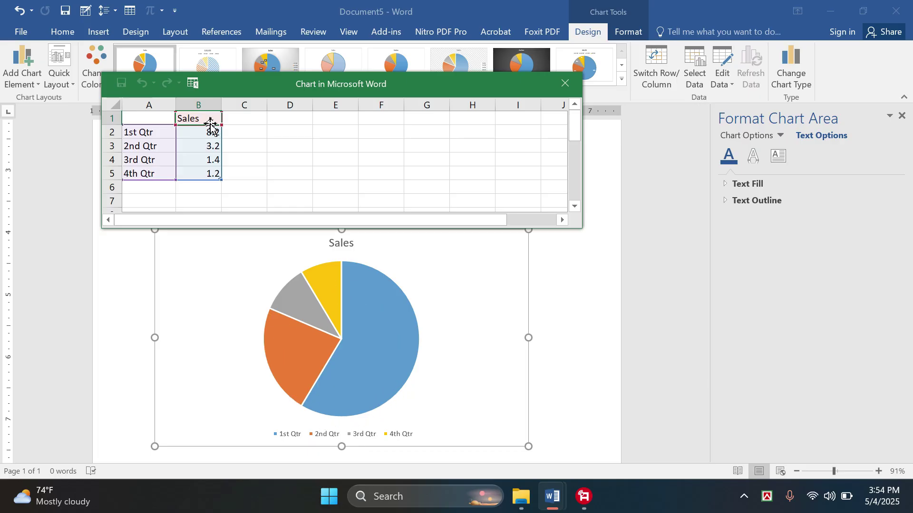
- Name the pie chart's data series Student and its four categories Cycle, Bus, Bike and Walk
text(Student)
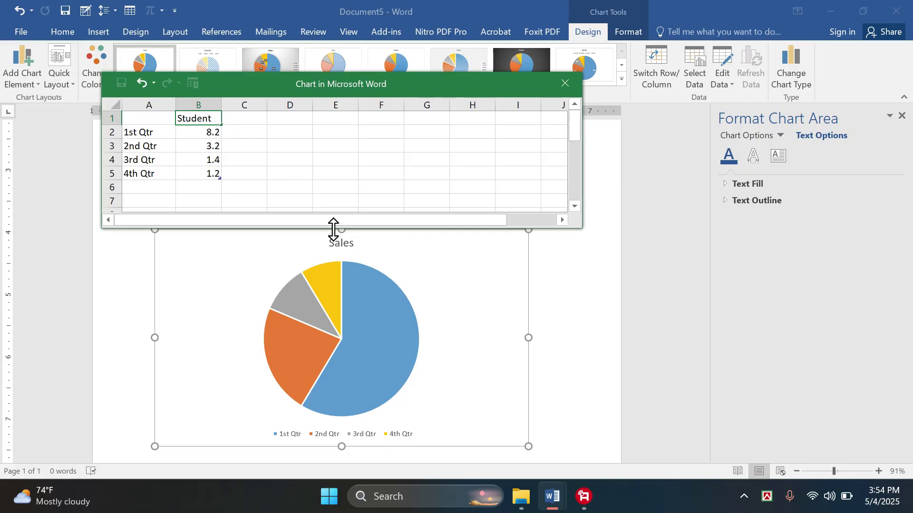
click(243, 118)
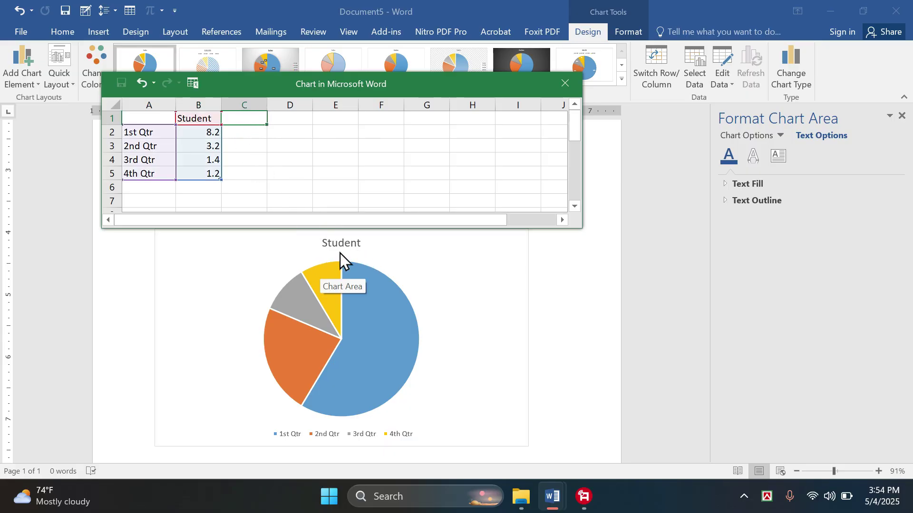
click(145, 132)
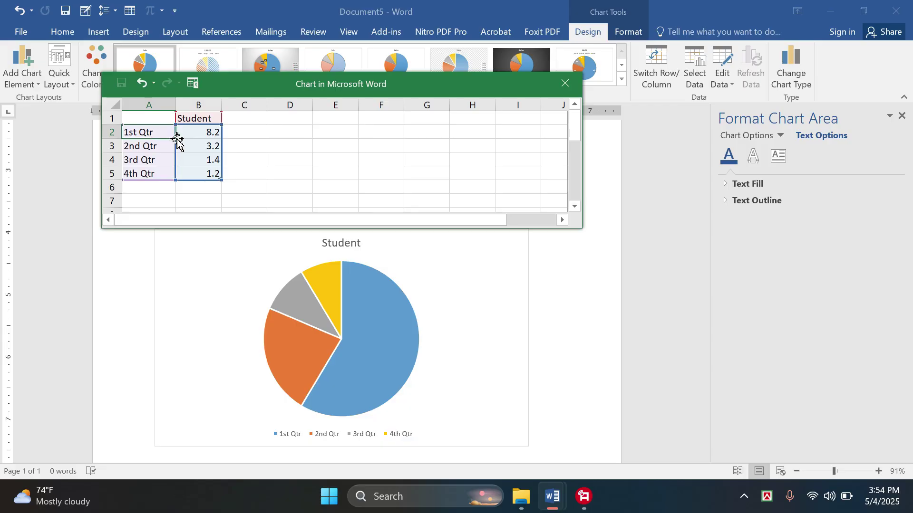
text(Cycle)
key(Return)
text(Bus)
key(Return)
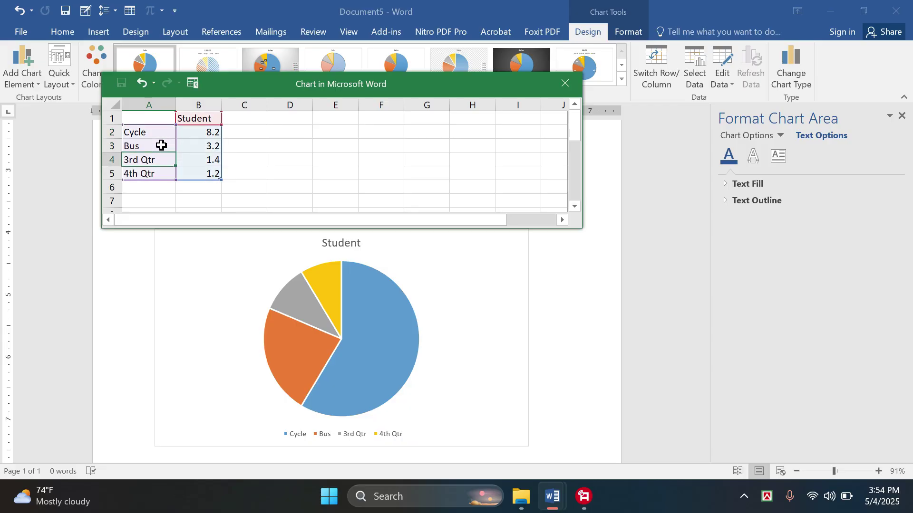
text(Bike)
key(Return)
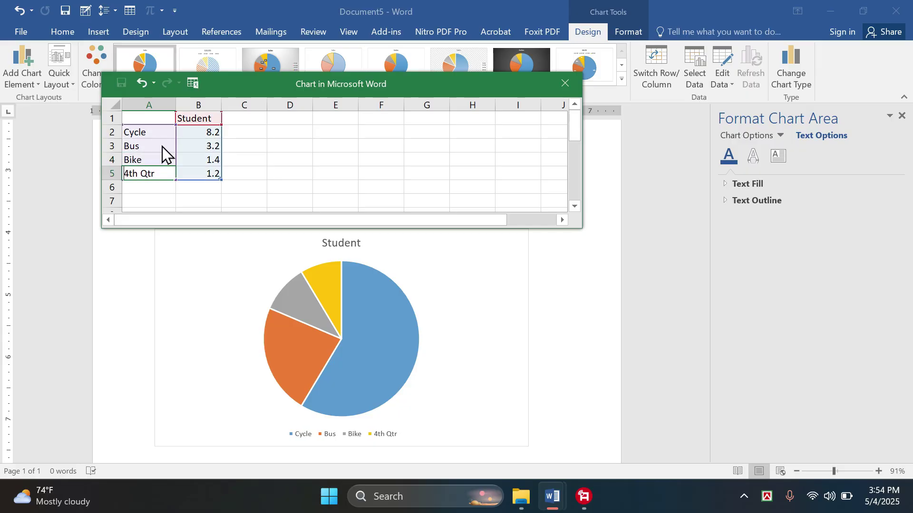
text(Walk)
- Enter the Student values 20 for Cycle, 30 for Bus, 10 for Bike and 40 for Walk, and close the data sheet
click(182, 137)
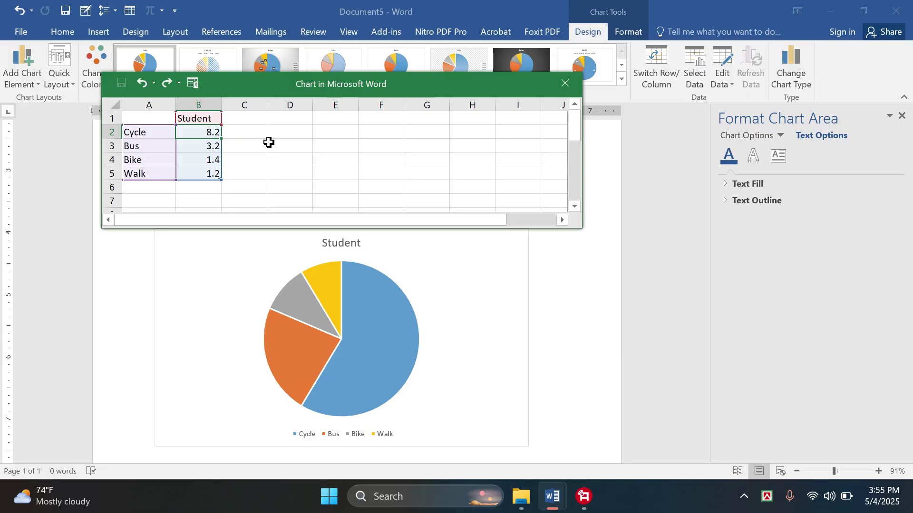
text(20)
key(Return)
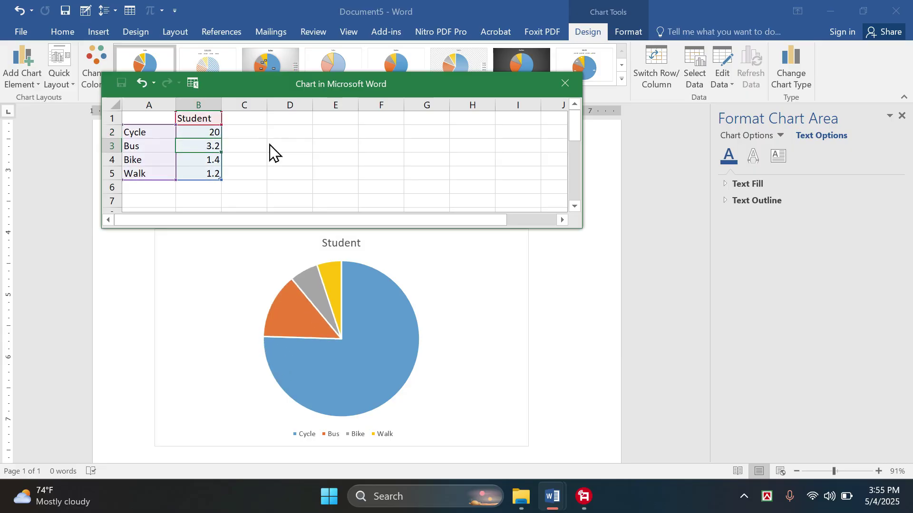
text(30)
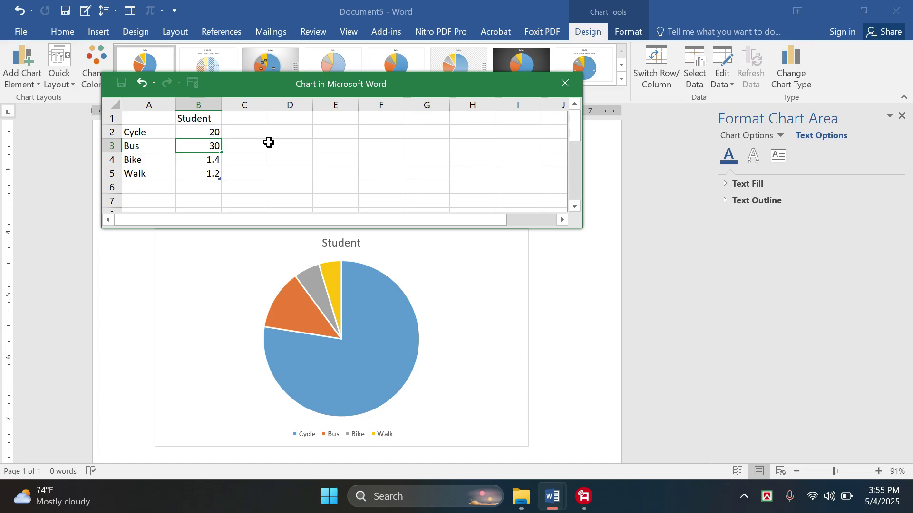
key(Return)
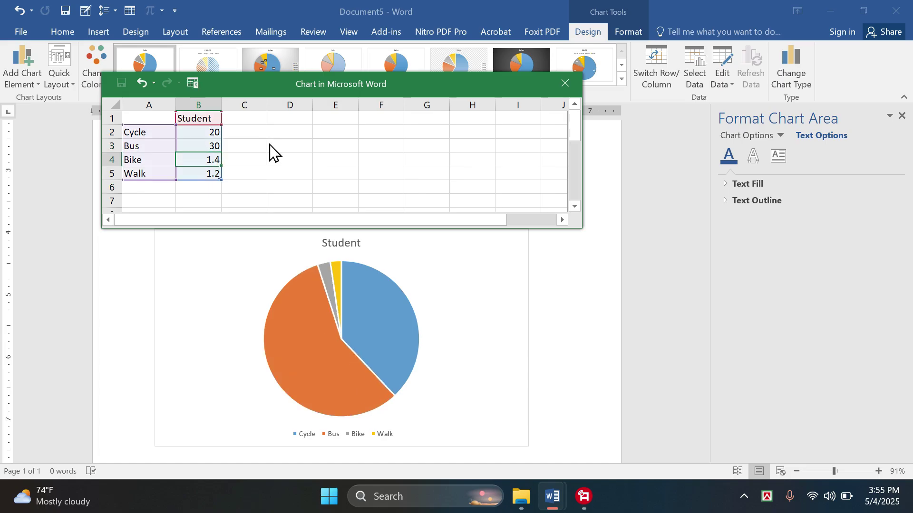
text(10)
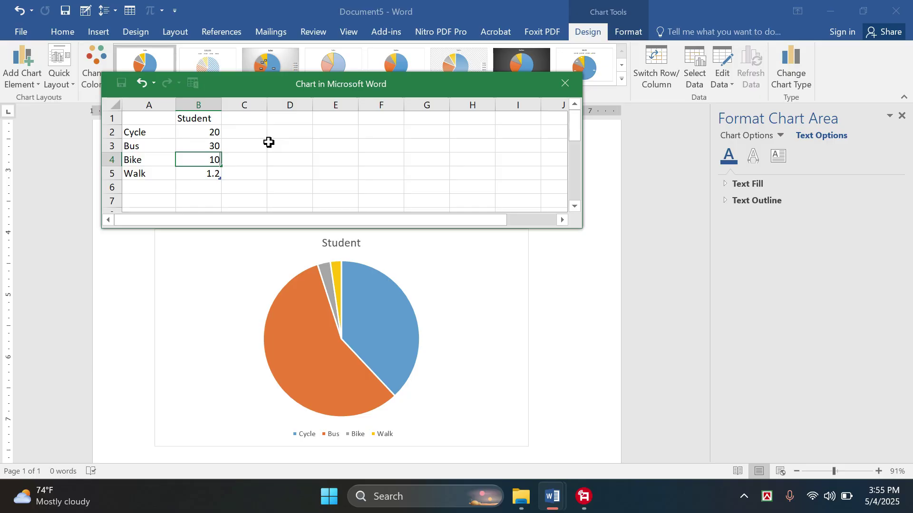
key(Return)
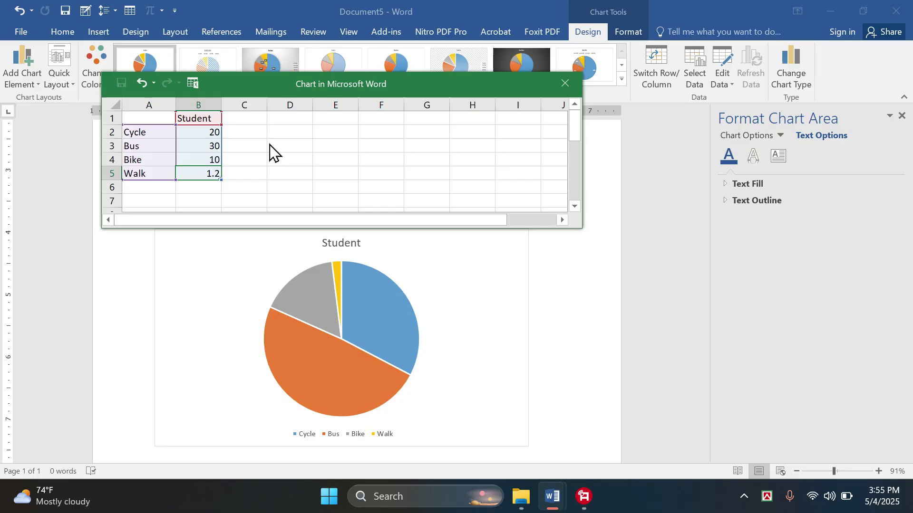
text(40)
key(Up)
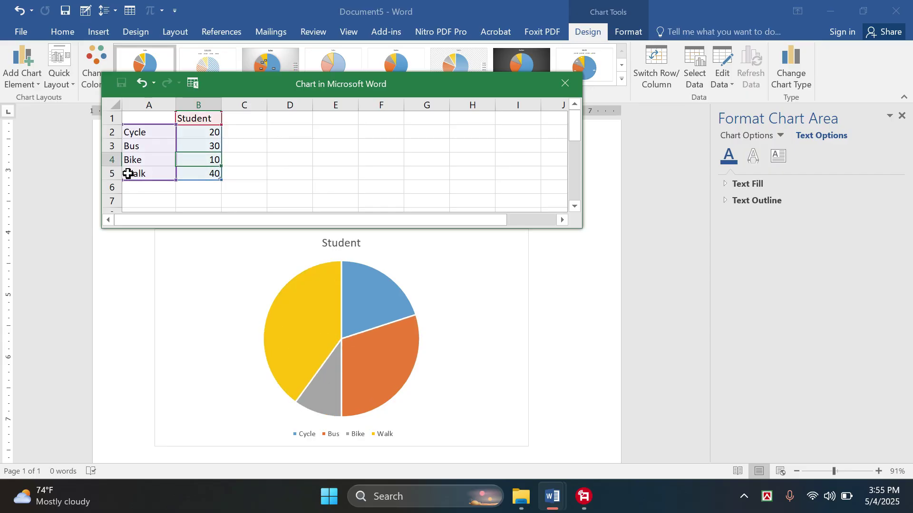
click(244, 173)
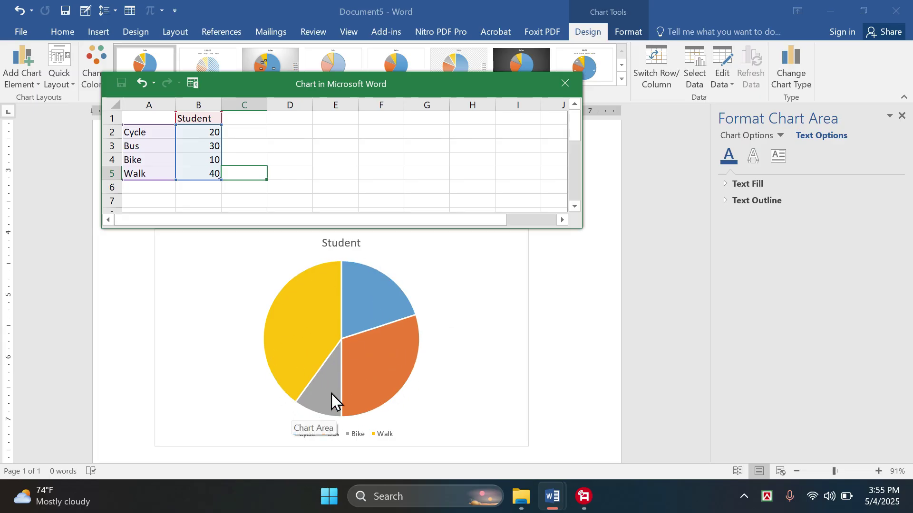
click(565, 84)
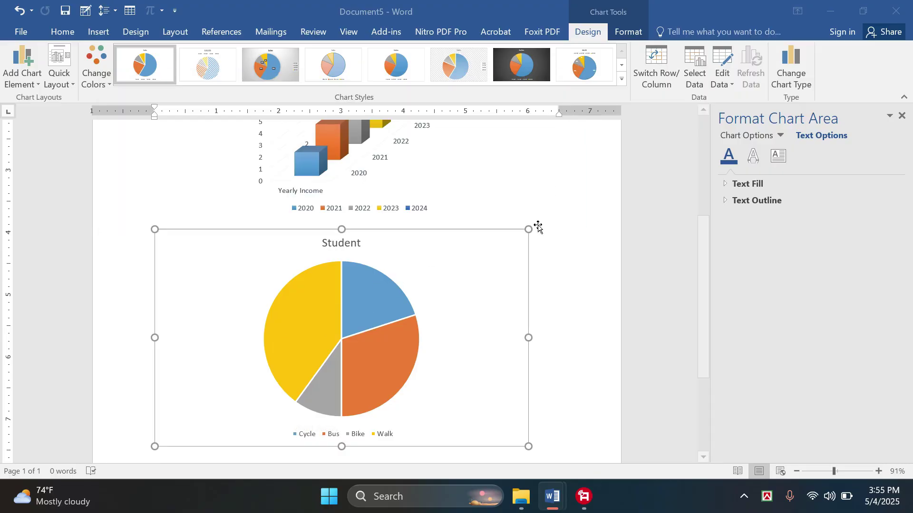
- Try the hatched-background, pastel and grey-gradient chart styles on the Student pie chart
click(475, 81)
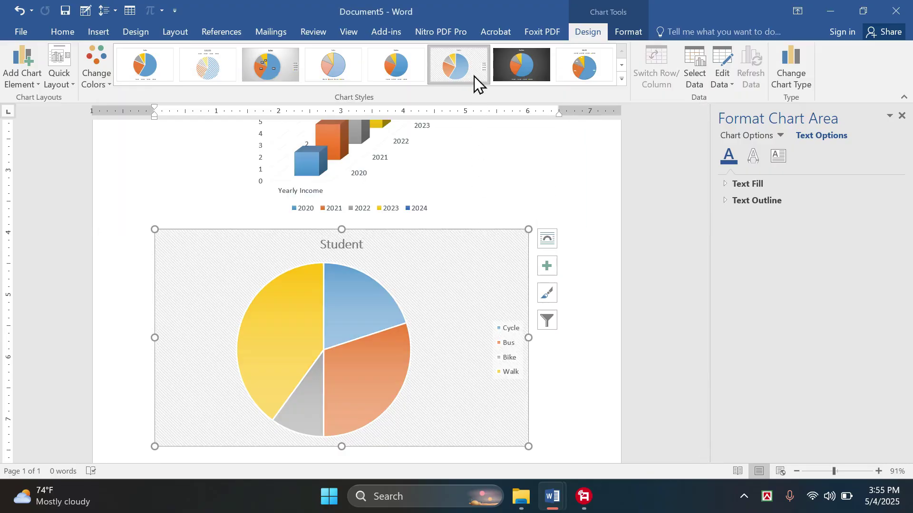
click(320, 78)
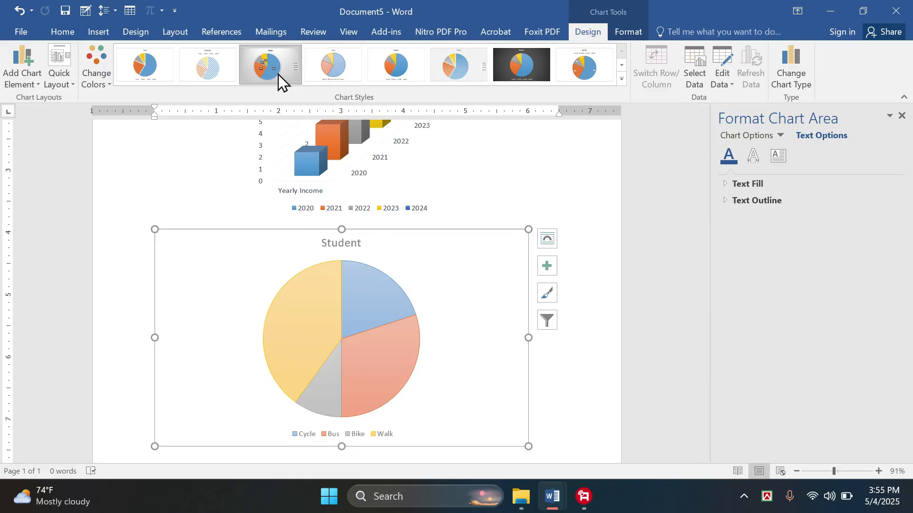
click(279, 74)
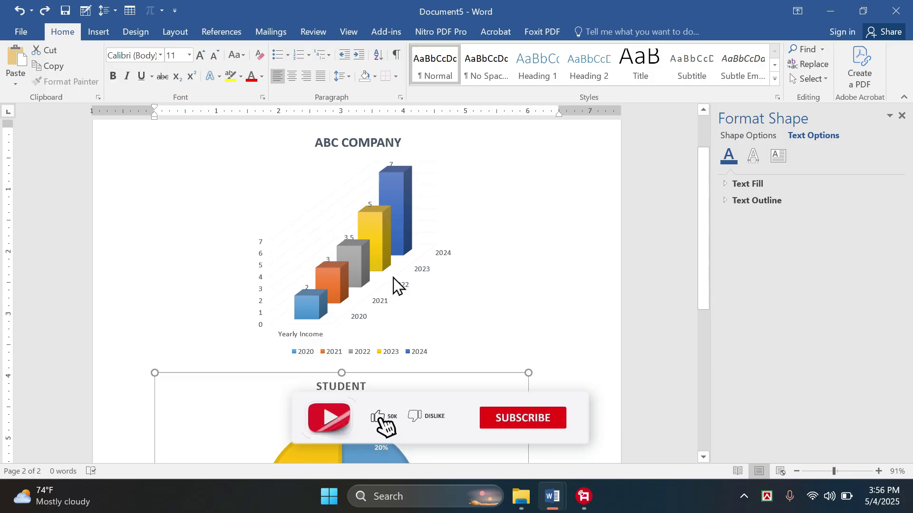
- Change the STUDENT chart's type to Pie of Pie
scroll(393, 278, down, 7)
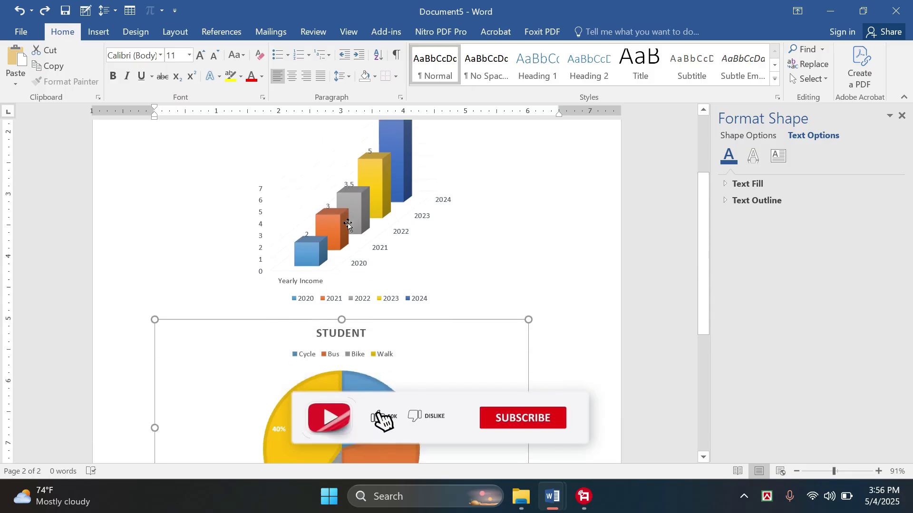
click(444, 213)
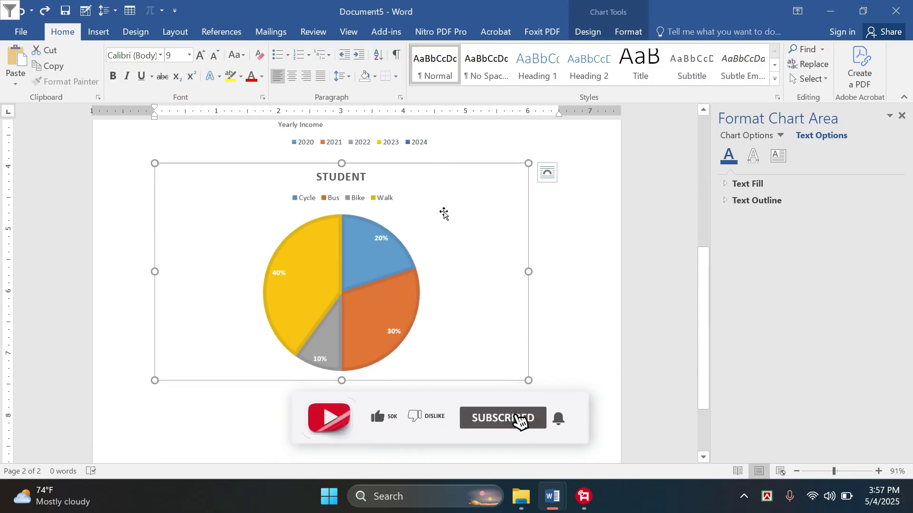
right_click(434, 188)
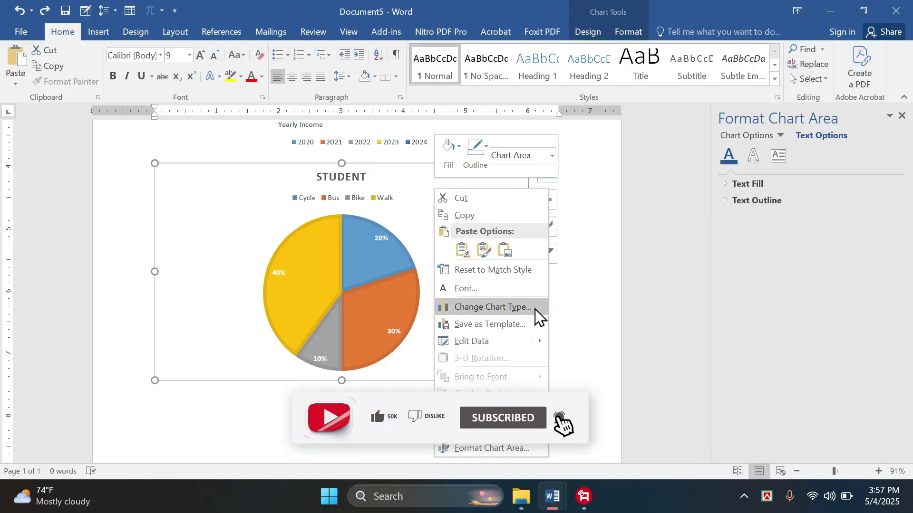
click(470, 308)
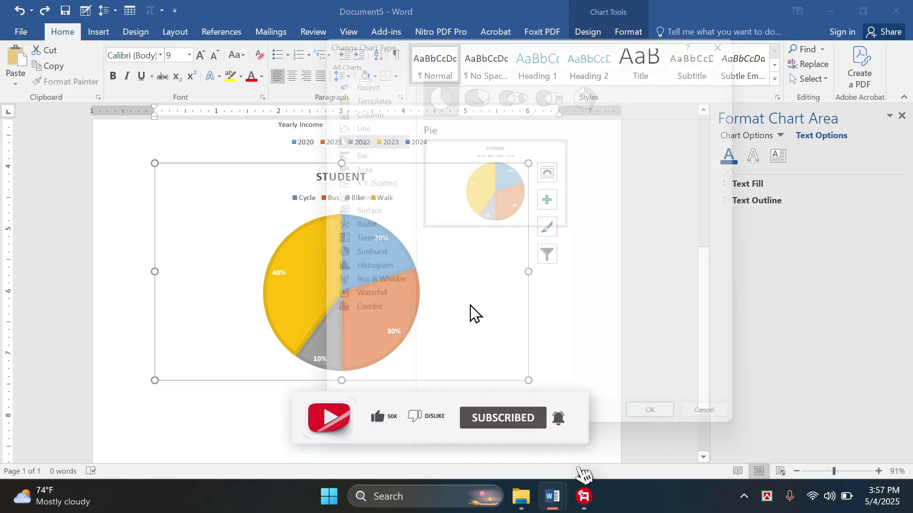
click(475, 87)
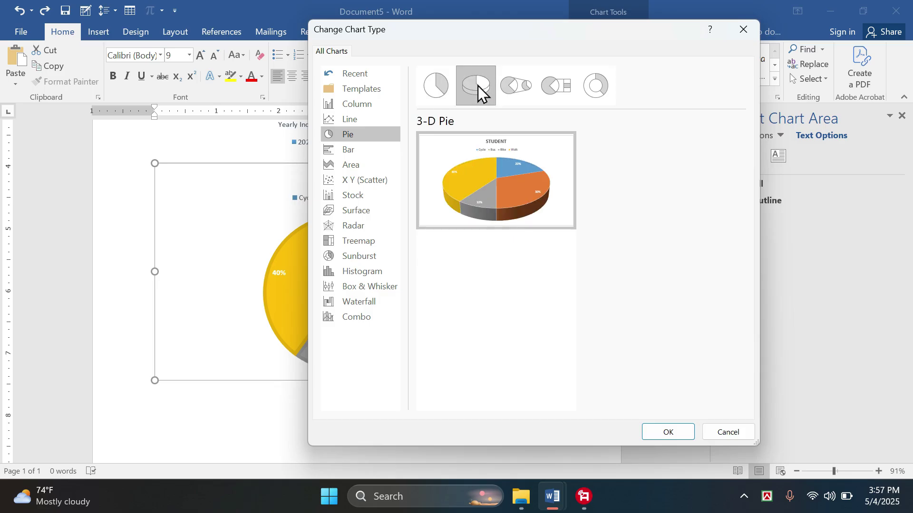
click(526, 95)
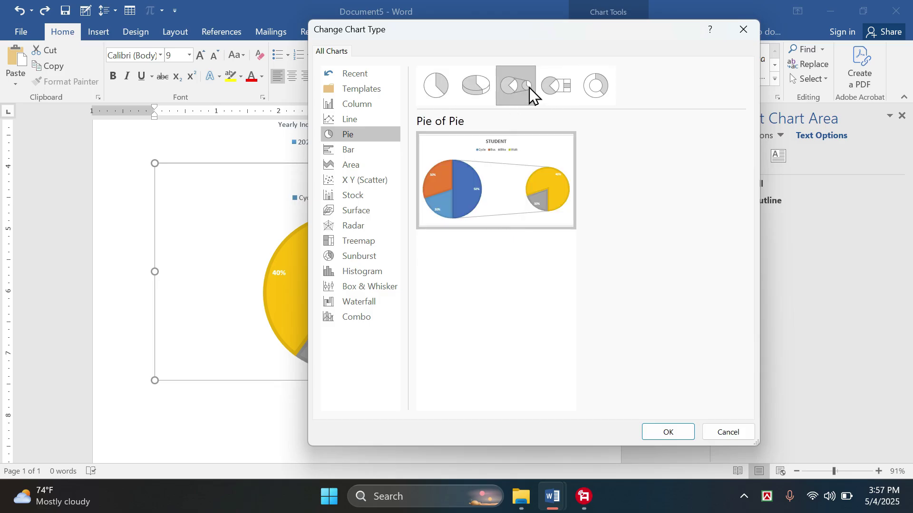
click(675, 434)
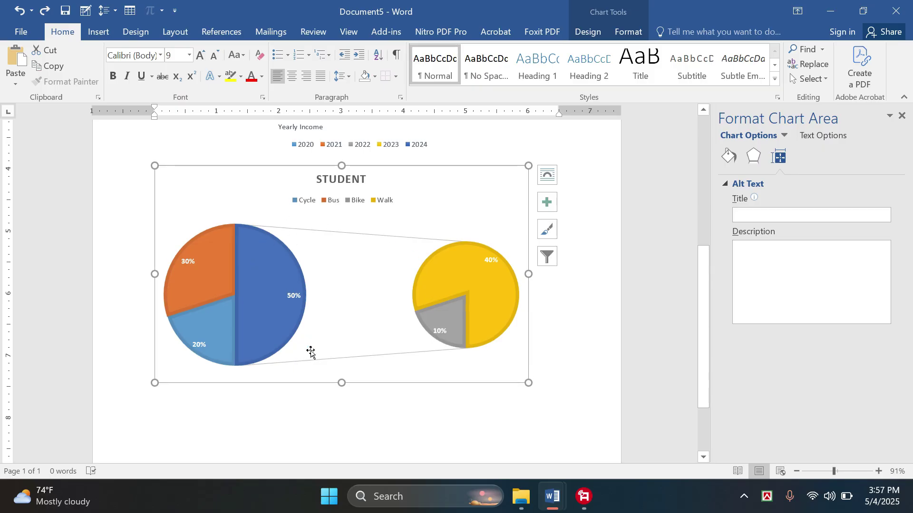
- Change the STUDENT chart's type from Pie of Pie to Clustered Column
scroll(259, 418, up, 5)
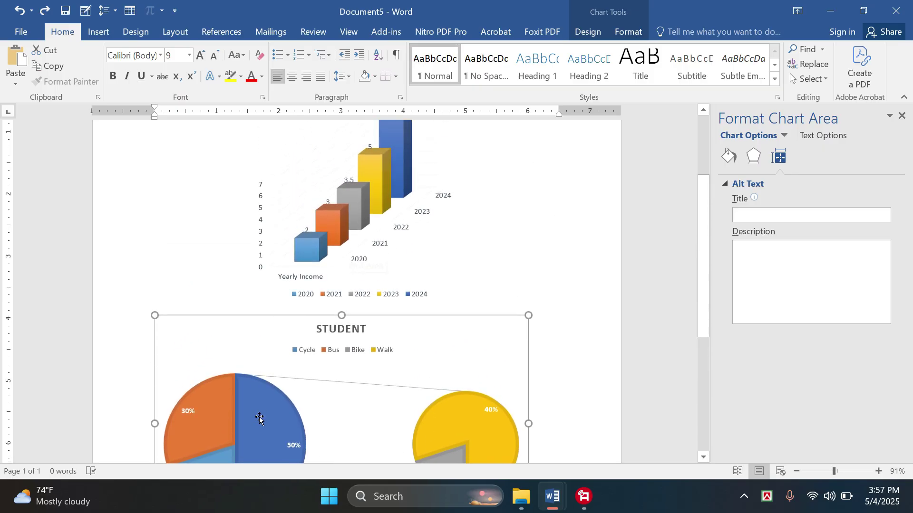
scroll(380, 229, down, 3)
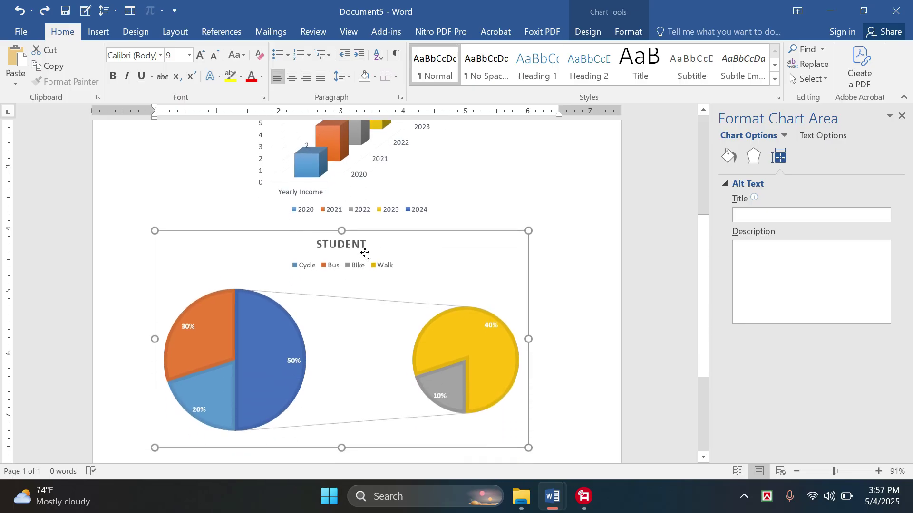
right_click(374, 346)
click(460, 259)
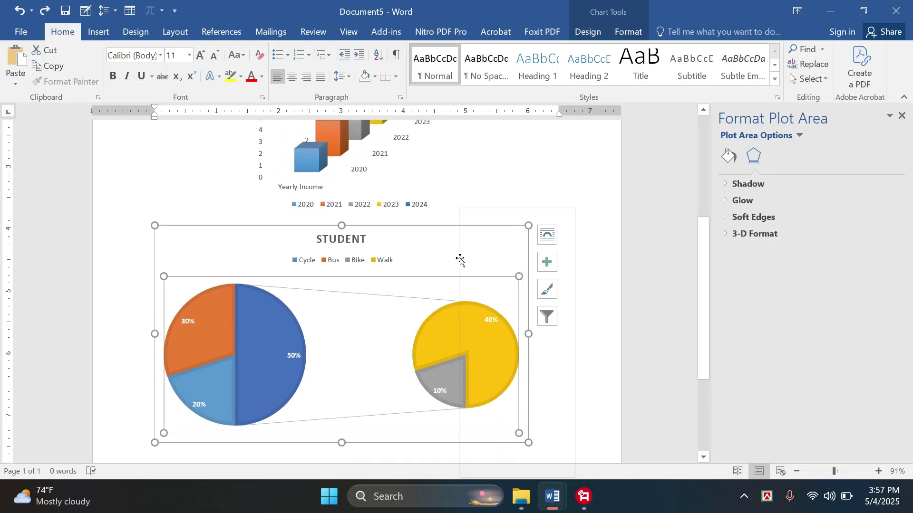
right_click(458, 264)
click(509, 328)
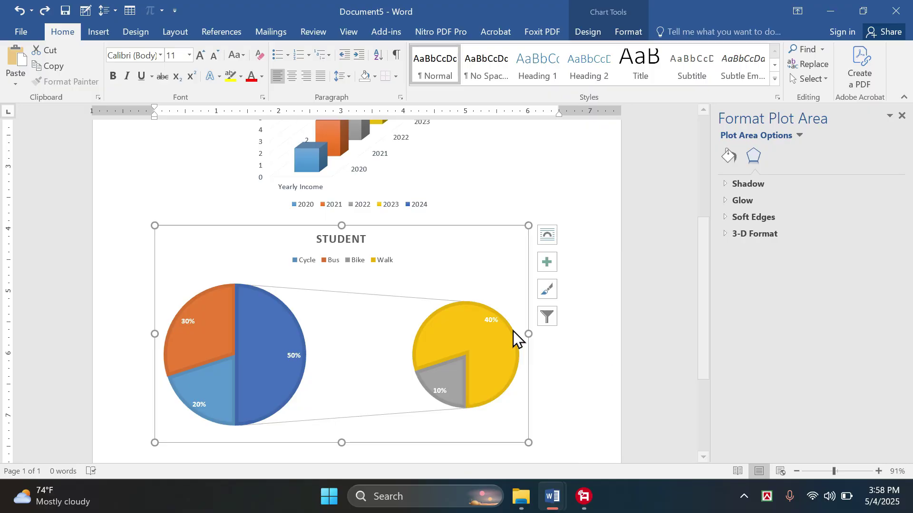
click(354, 106)
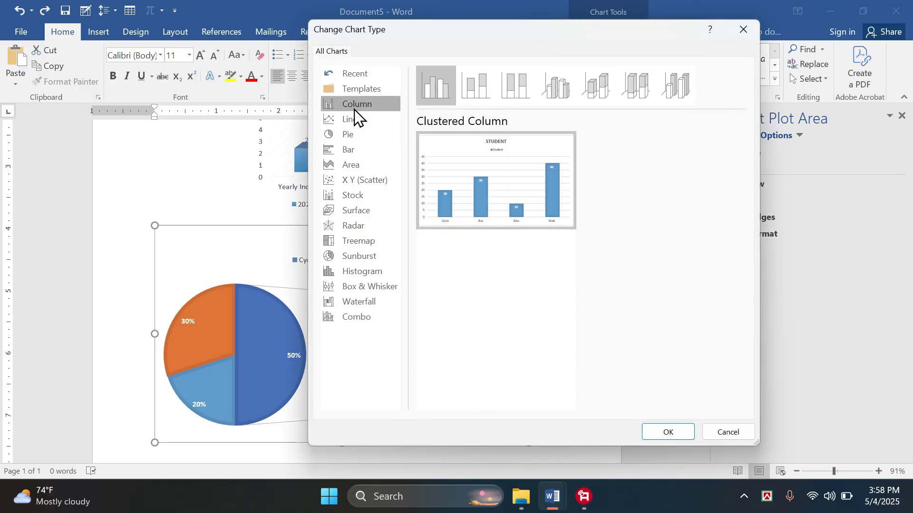
mouse_move(471, 188)
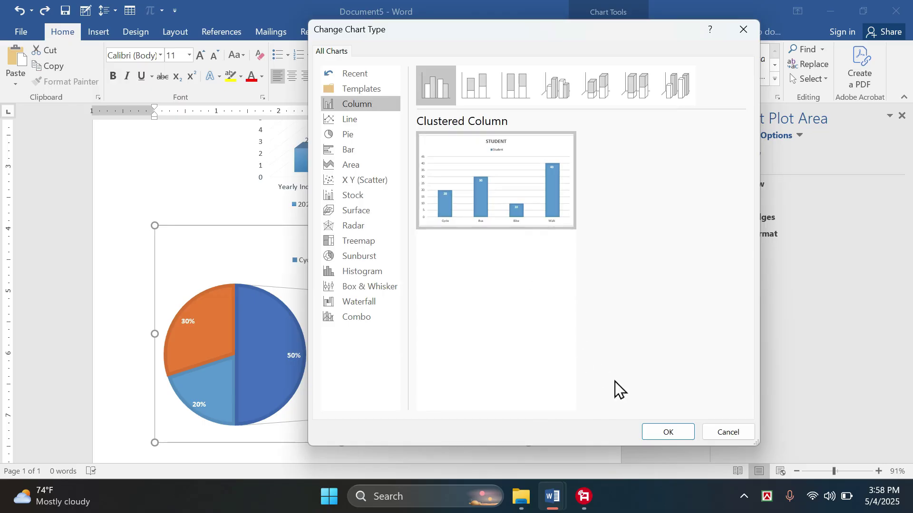
click(667, 433)
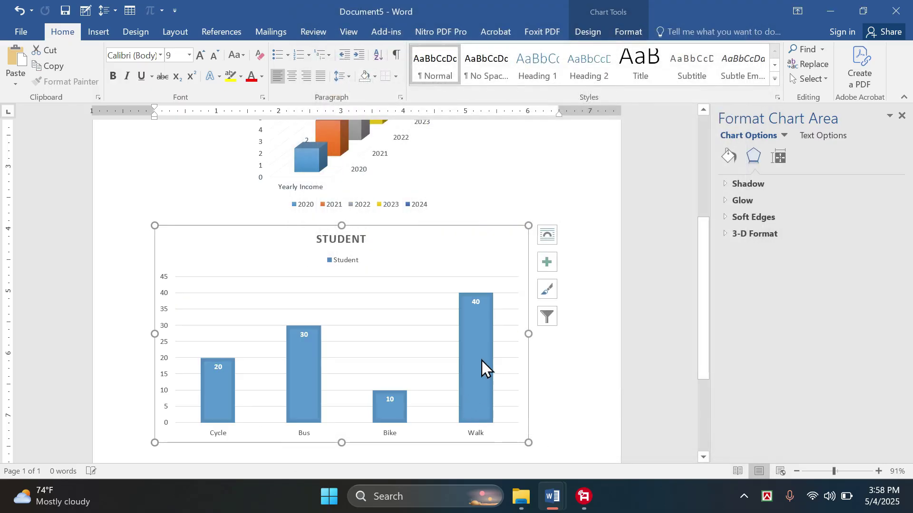
- Undo the recent chart type changes on the STUDENT chart
scroll(481, 363, down, 1)
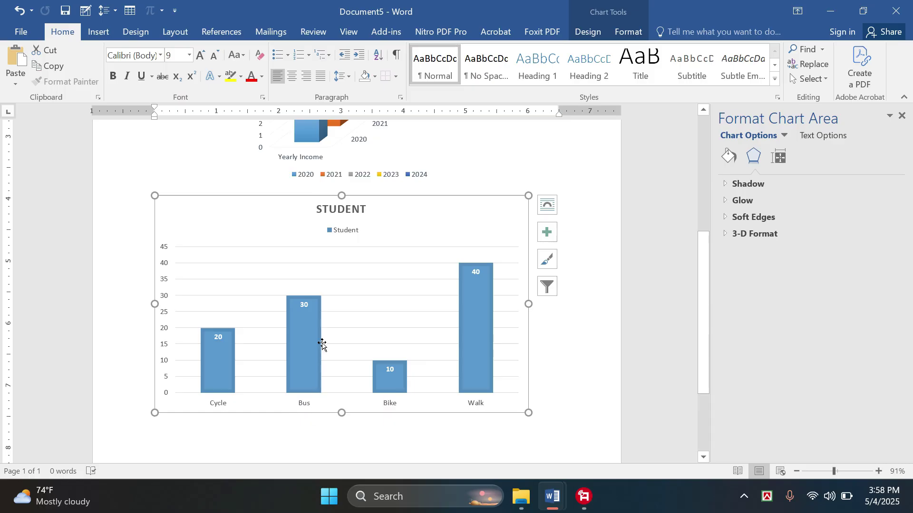
key(ctrl+z)
key(ctrl+z)
key(ctrl+z)
key(ctrl+z)
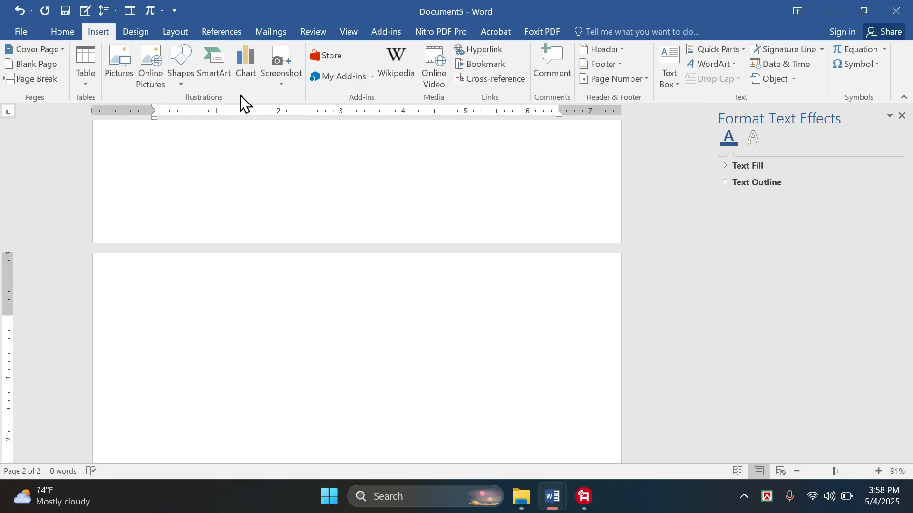
- Insert a basic Line chart on the blank second page
click(247, 72)
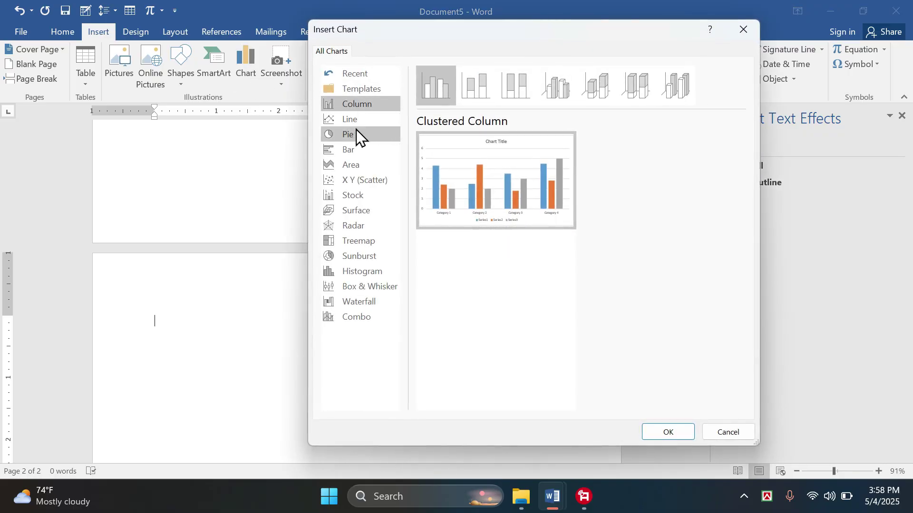
click(370, 120)
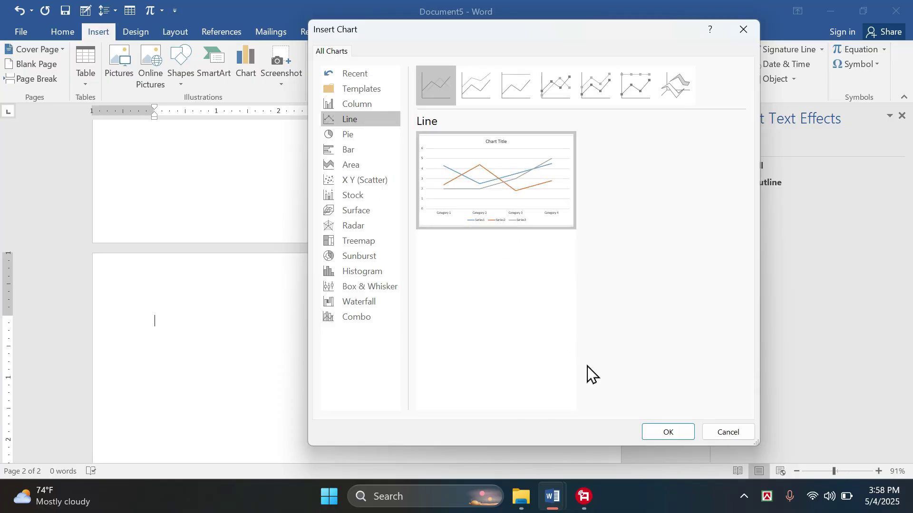
click(650, 433)
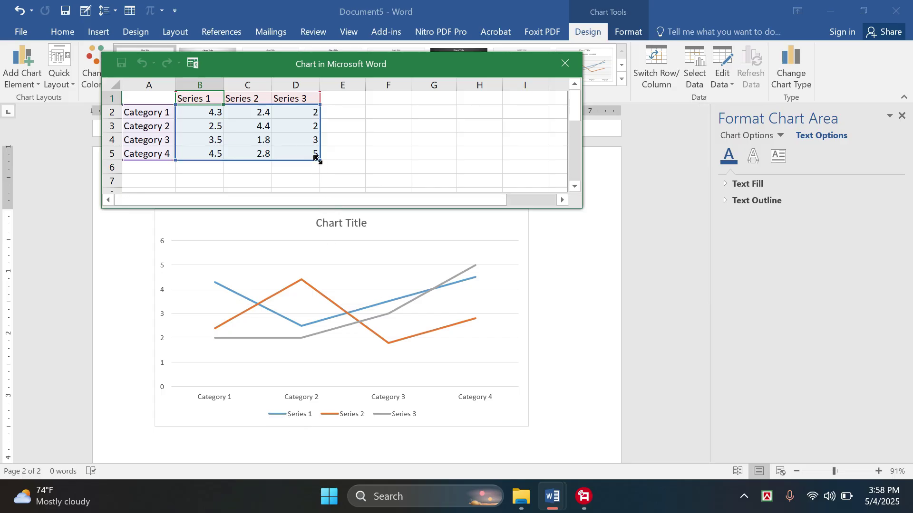
- Resize the line chart's data range to A1:B7, keeping only the Series 1 column with six category rows
drag(318, 154, 319, 119)
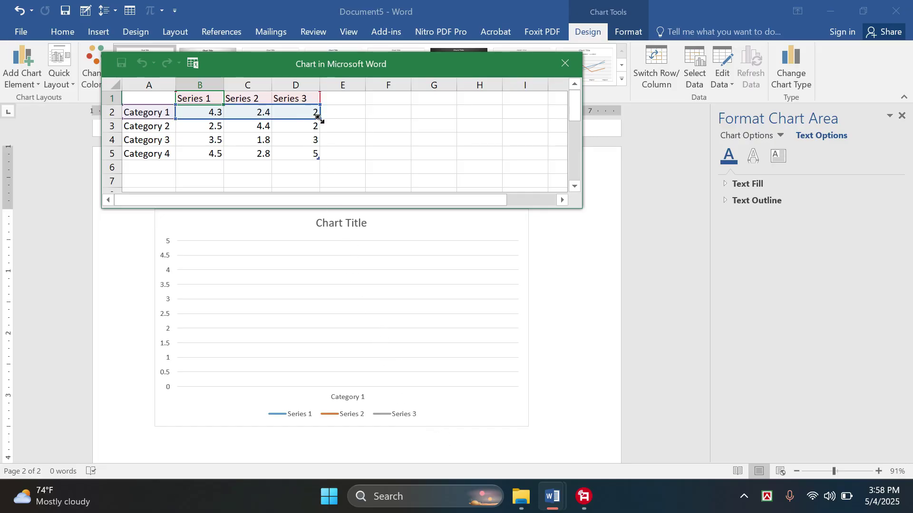
drag(318, 120, 221, 161)
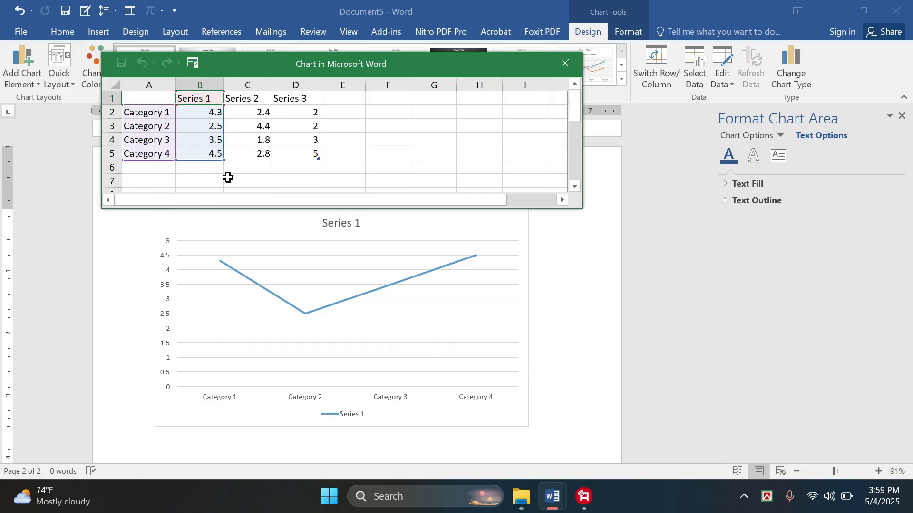
drag(224, 159, 226, 189)
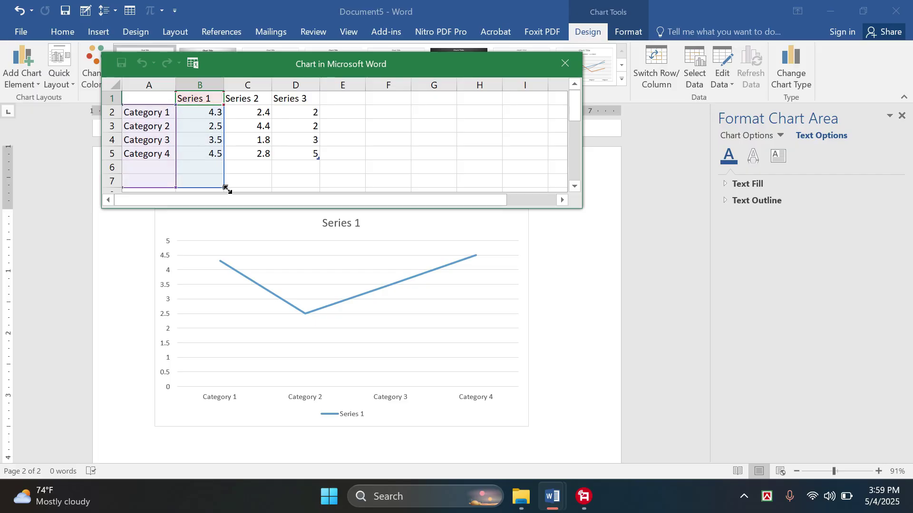
- Enter the years 2022, 2023, 2024, 2025, 2026 and 2027 as the categories in cells A2 to A7
text(2022)
key(Return)
text(2023)
key(Return)
text(2024)
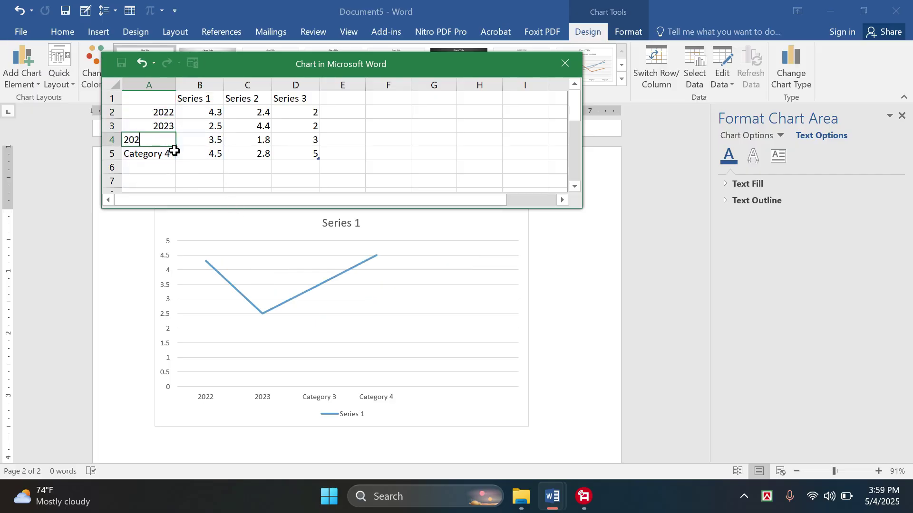
key(Return)
text(2025)
key(Return)
text(2026)
key(Return)
text(2027)
- Rename the Series 1 heading in cell B1 to Student
click(200, 98)
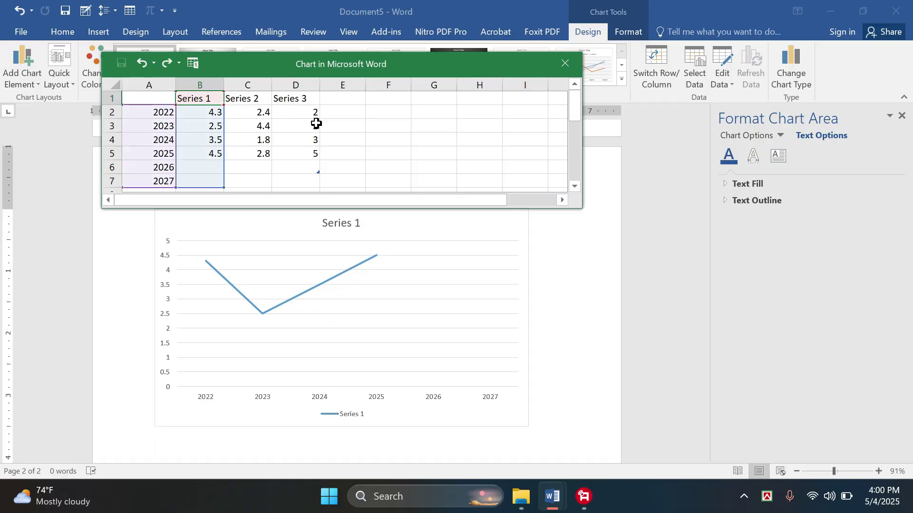
text(Studen)
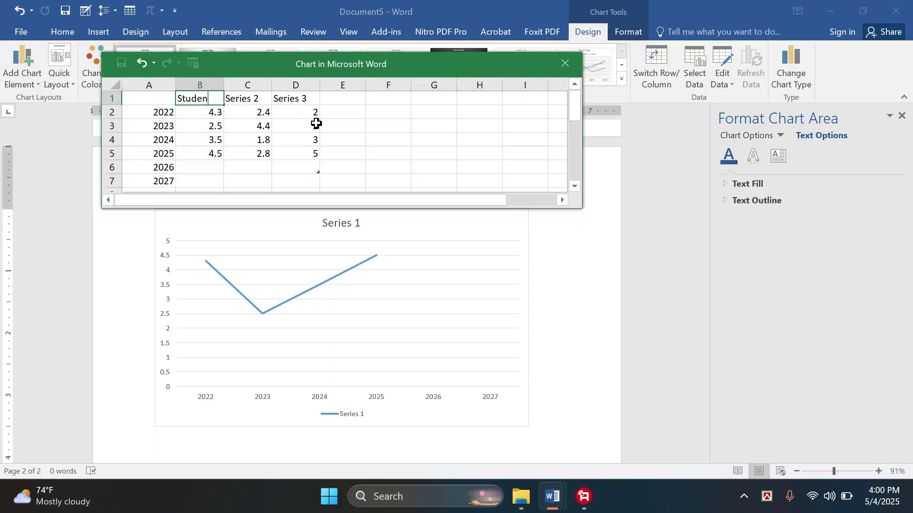
text(t)
key(Return)
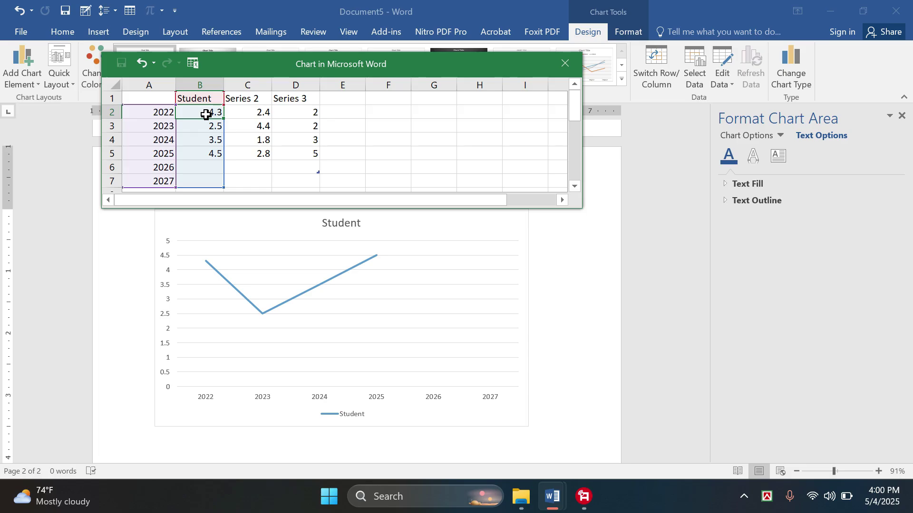
- Enter 550, 750, 450, 1200, 1100 and 1400 as the Student values for 2022 to 2027 and close the chart datasheet
text(55)
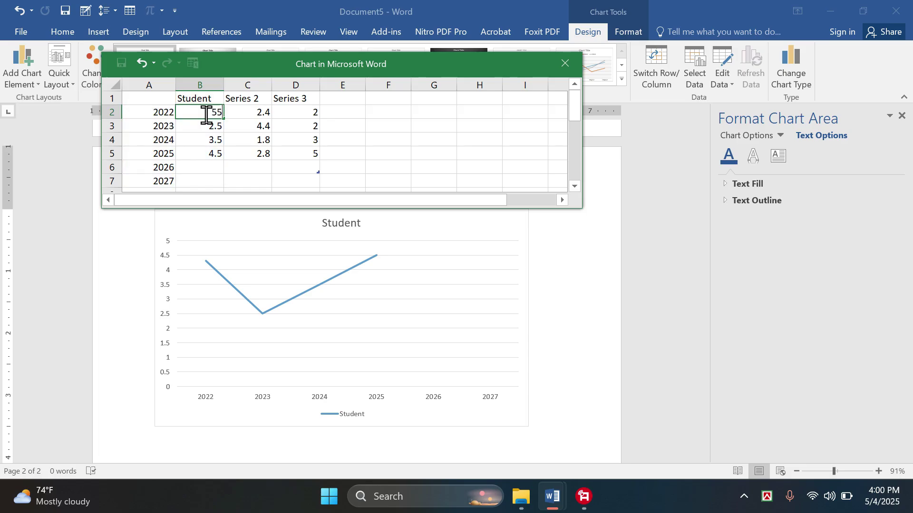
text(0)
key(Return)
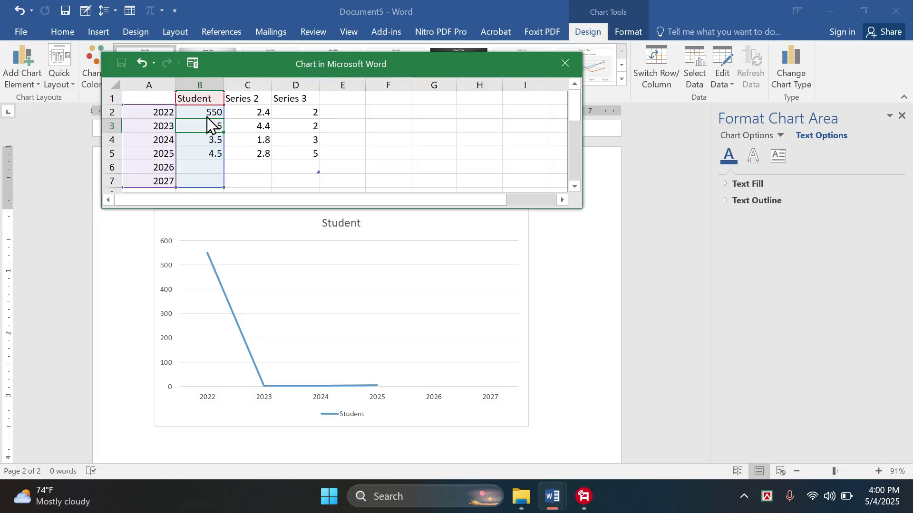
text(750)
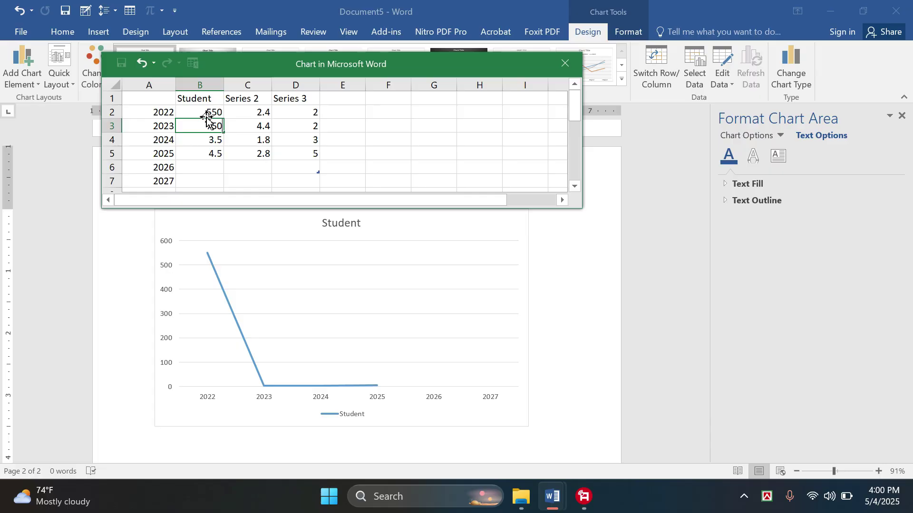
key(Return)
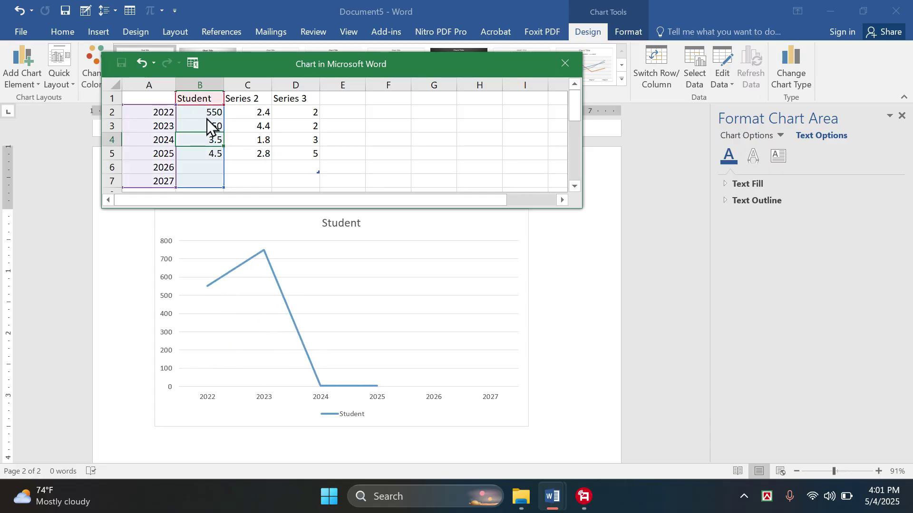
text(450)
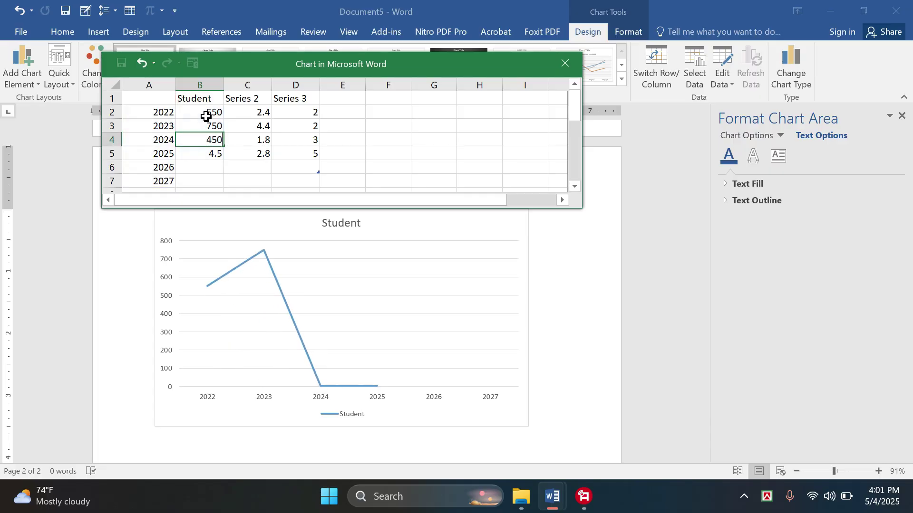
key(Return)
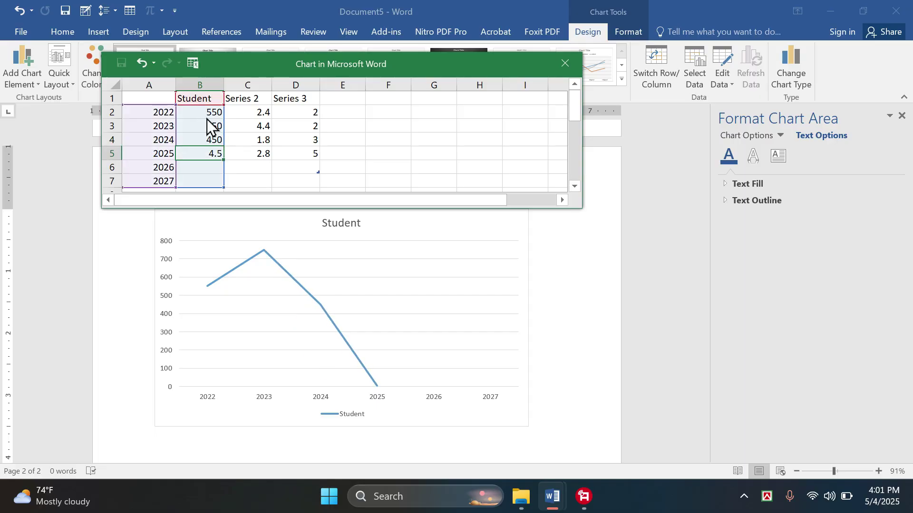
text(1200)
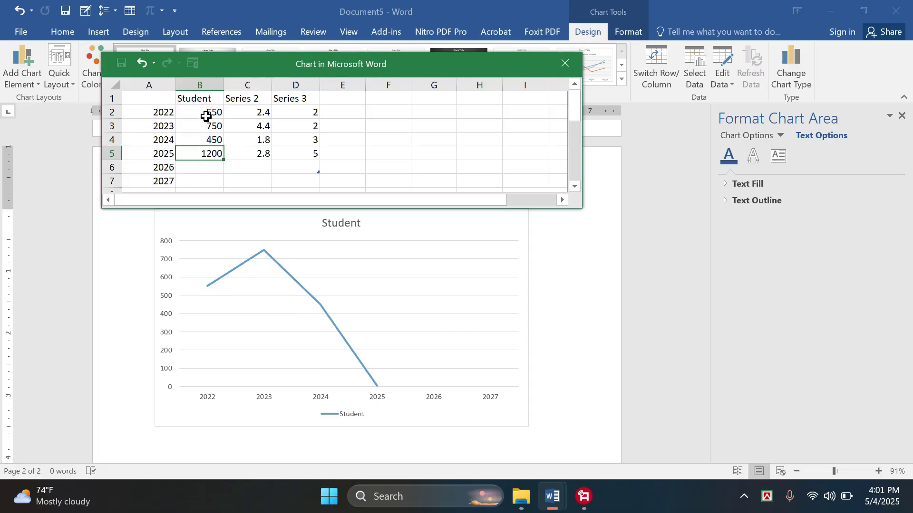
key(Return)
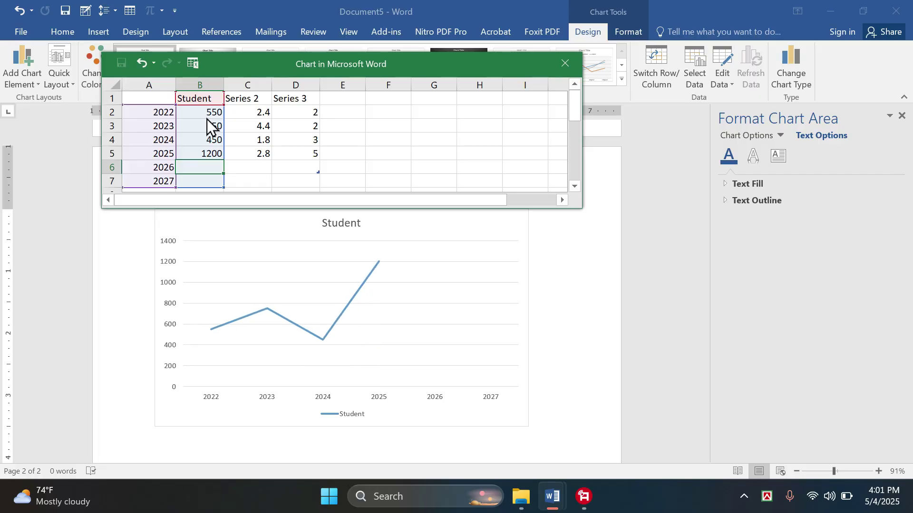
text(1100)
key(Return)
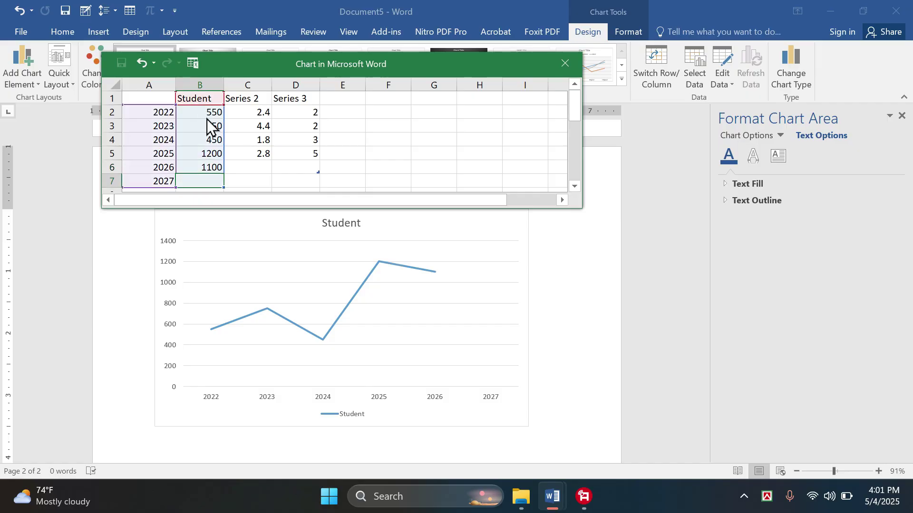
text(1400)
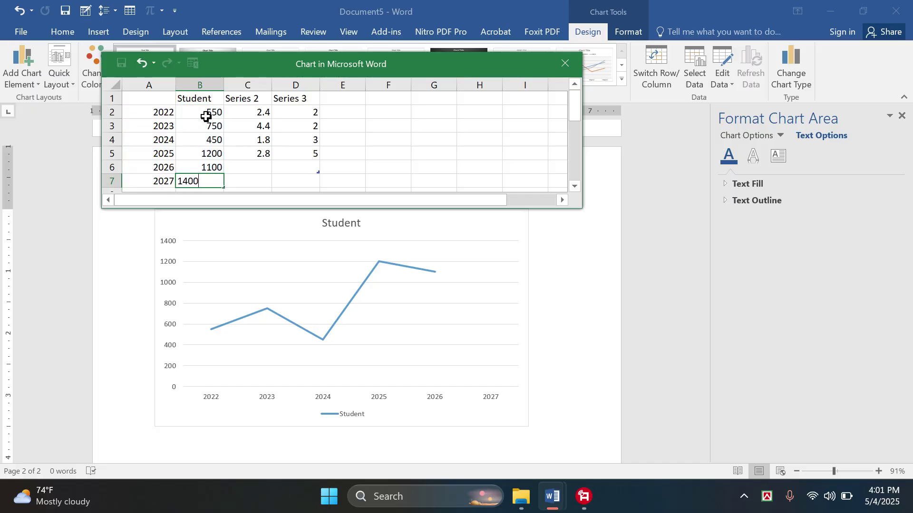
key(Tab)
key(Tab)
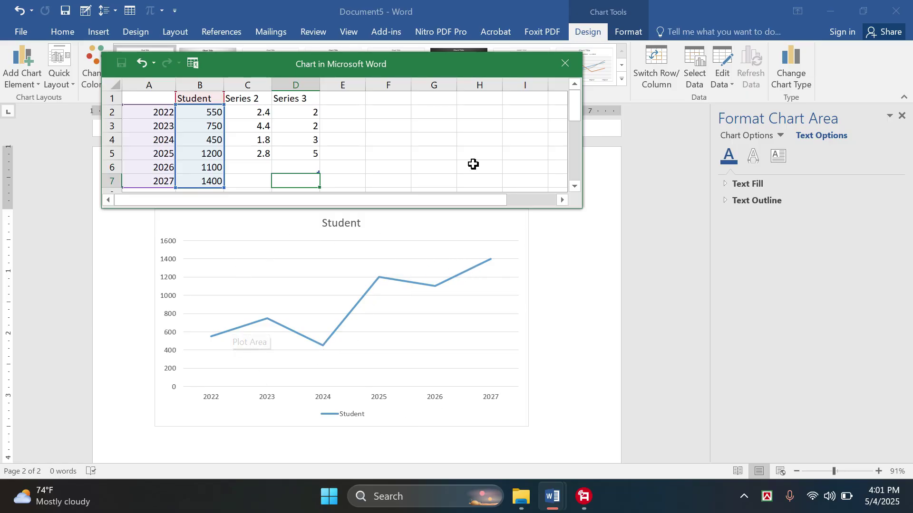
click(565, 63)
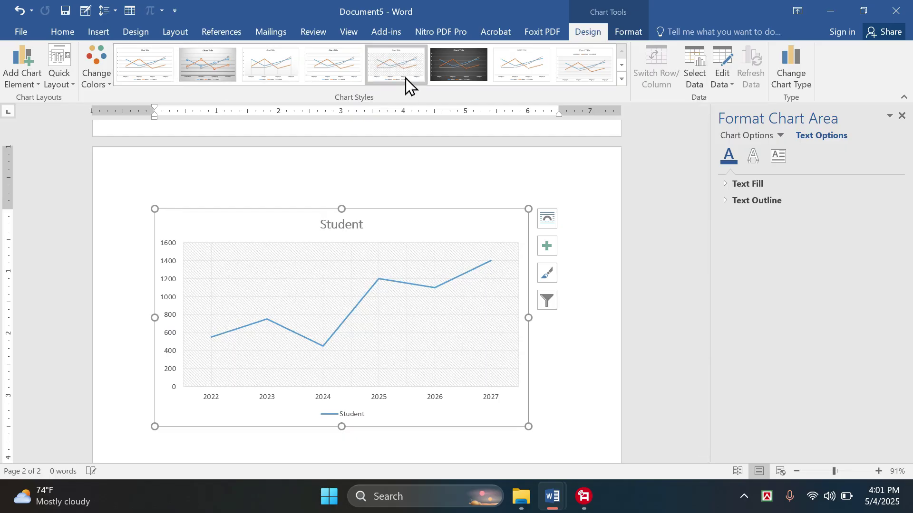
- Try the seventh and eighth chart styles on the Student line chart and apply the last style in the gallery
click(528, 71)
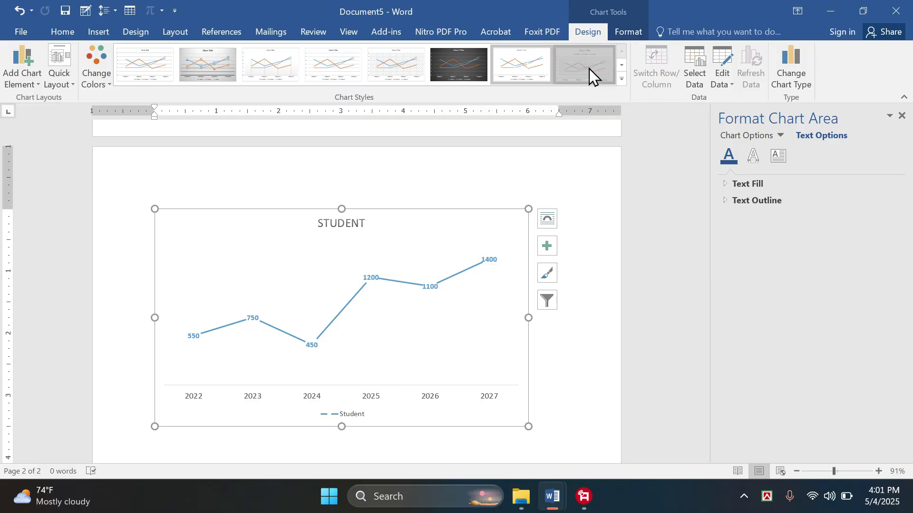
click(606, 76)
click(622, 80)
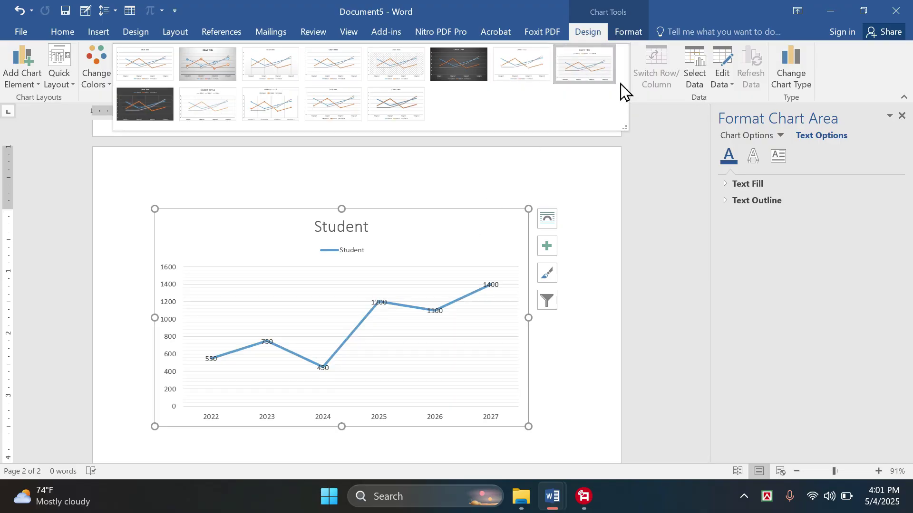
click(417, 116)
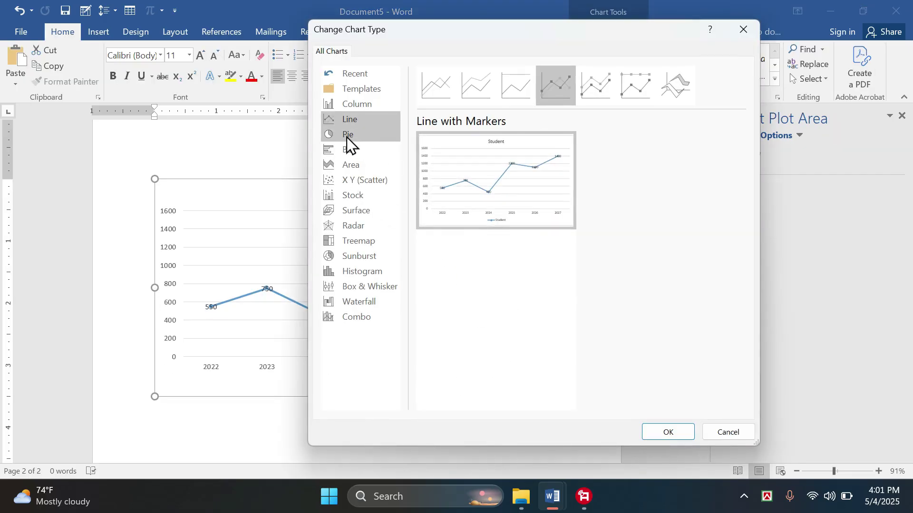
- Try the Clustered Bar type on the Student line chart and change its type to Area
click(352, 151)
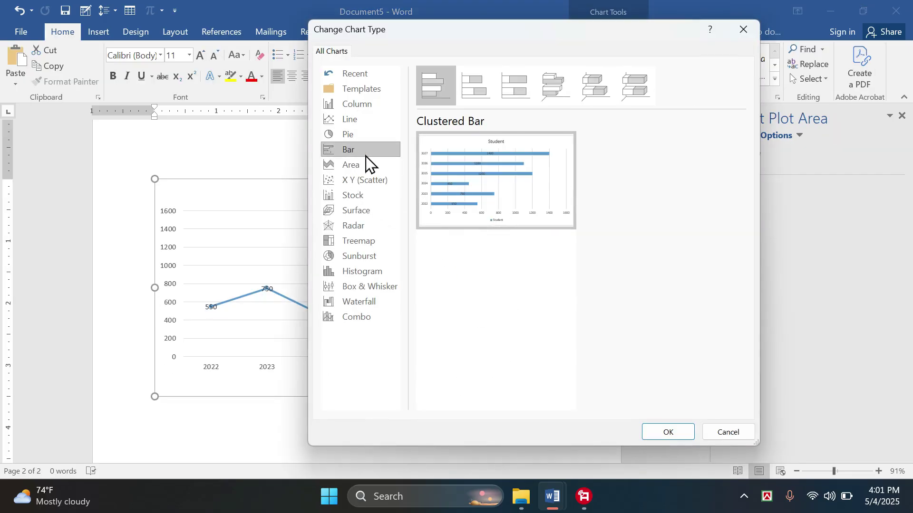
click(658, 433)
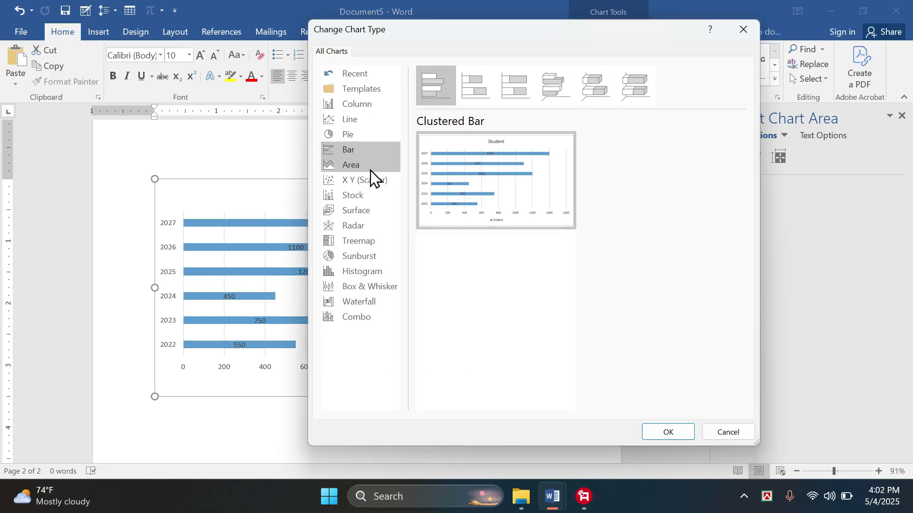
click(378, 167)
click(648, 432)
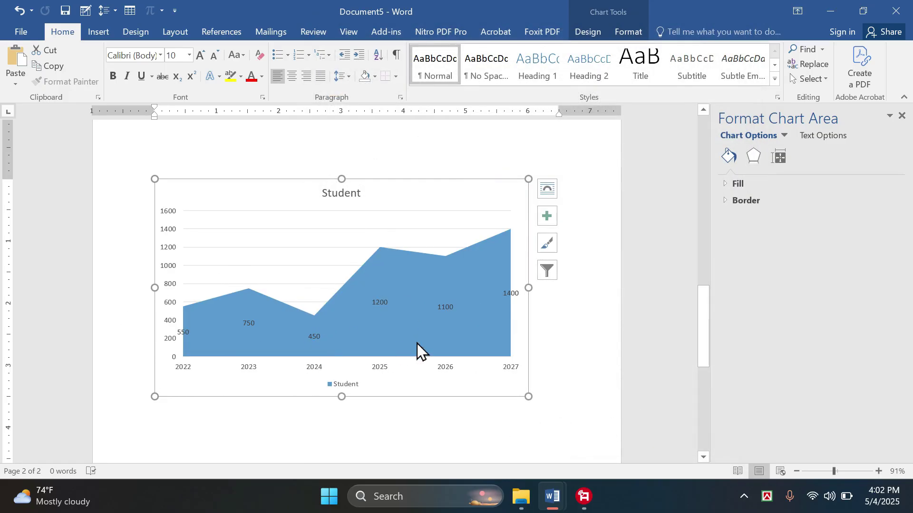
right_click(446, 190)
click(519, 310)
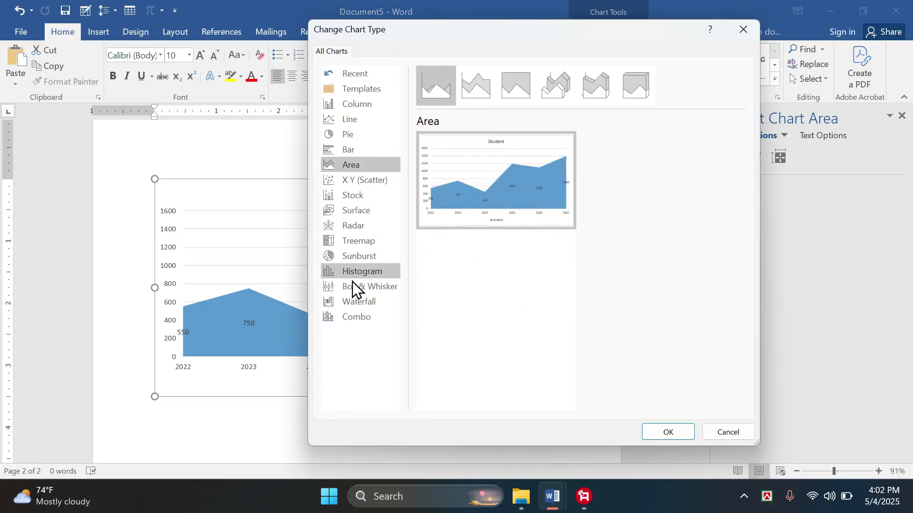
scroll(387, 348, up, 1)
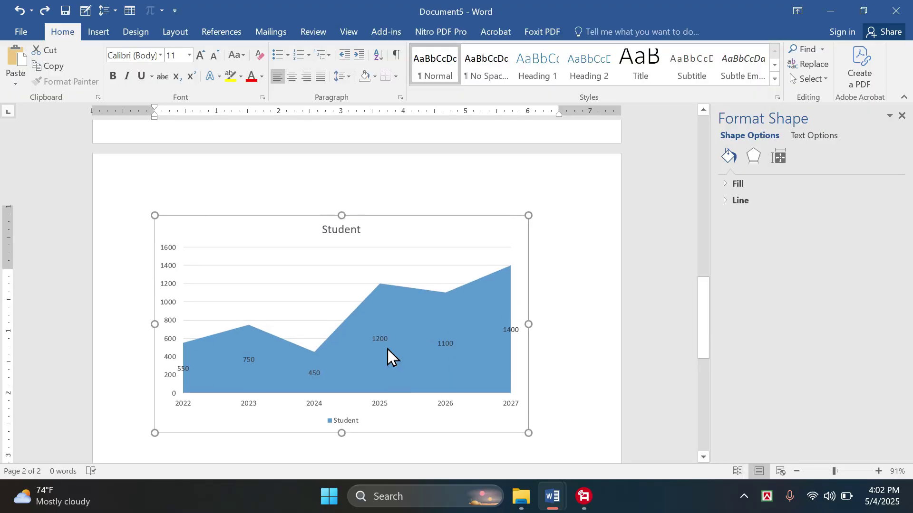
scroll(346, 326, up, 10)
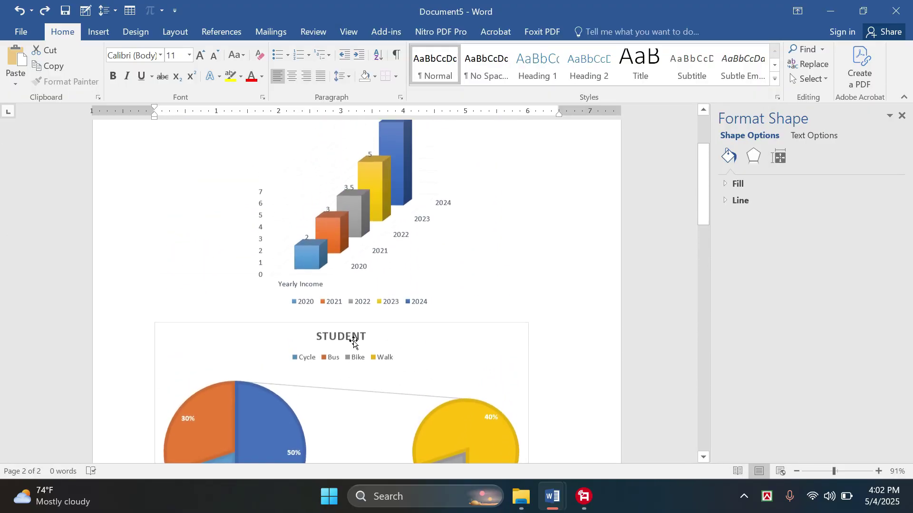